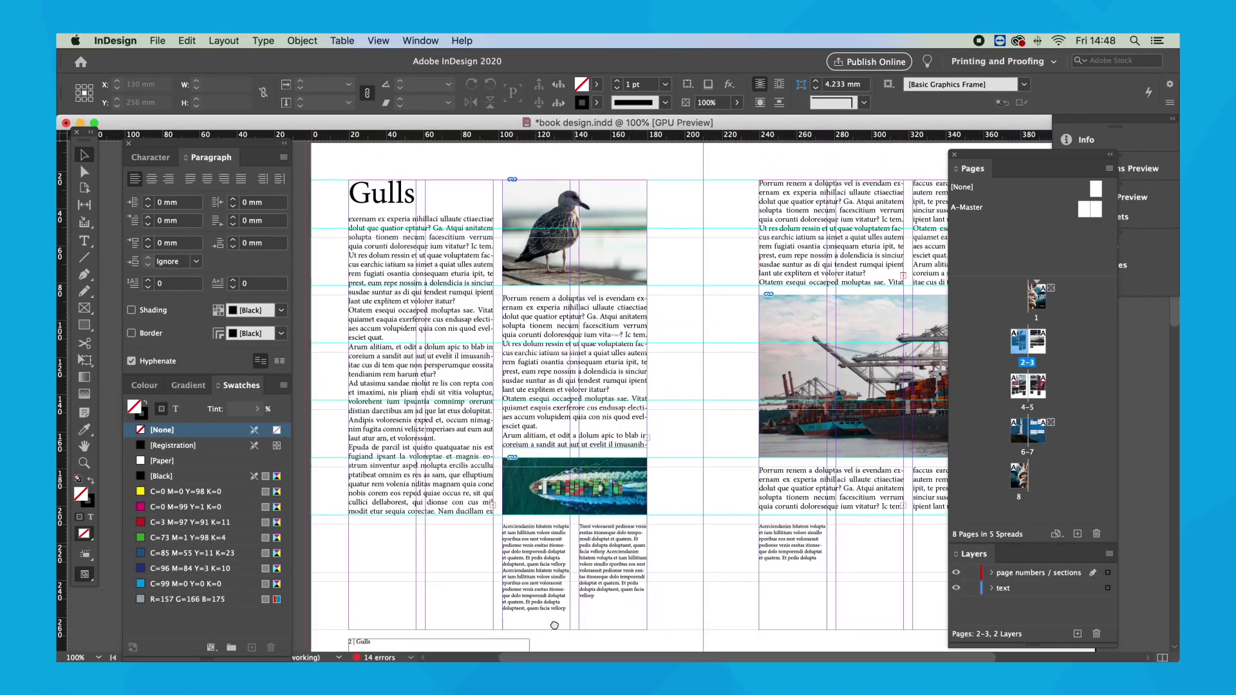
Step: Cut the "2 | Gulls" footer text frame from the bottom of page 2
{"action": "scroll", "coordinate": [637, 509], "scroll_direction": "down", "scroll_amount": 10}
{"action": "scroll", "coordinate": [657, 361], "scroll_direction": "up", "scroll_amount": 4}
{"action": "left_click_drag", "start_coordinate": [630, 401], "coordinate": [636, 389]}
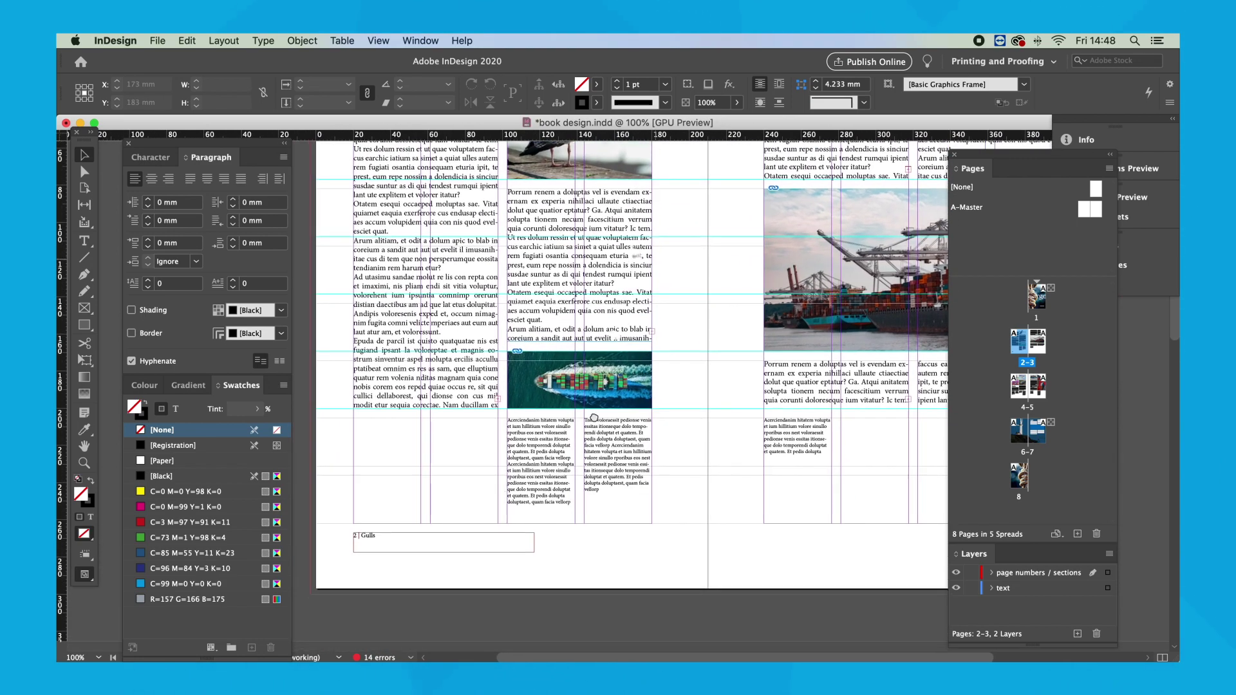
{"action": "left_click", "coordinate": [449, 547]}
{"action": "key", "text": "Delete"}
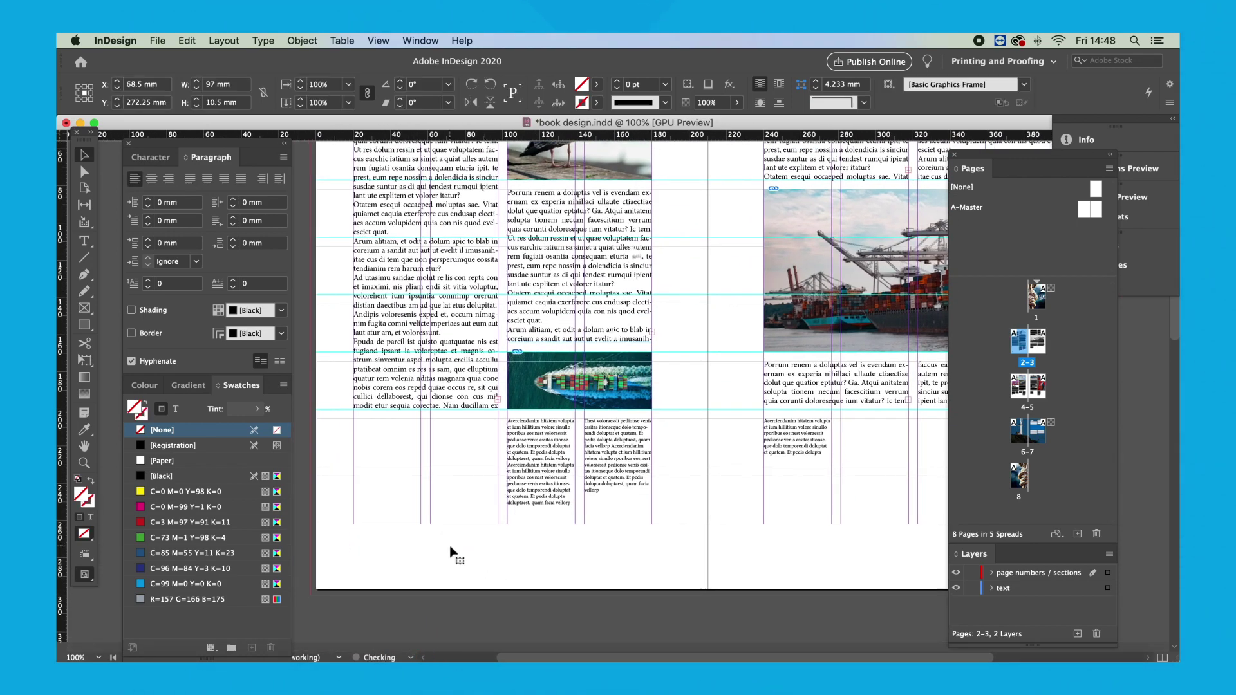
Step: Open the left page of A-Master and paste the footer frame in place
{"action": "double_click", "coordinate": [1084, 212]}
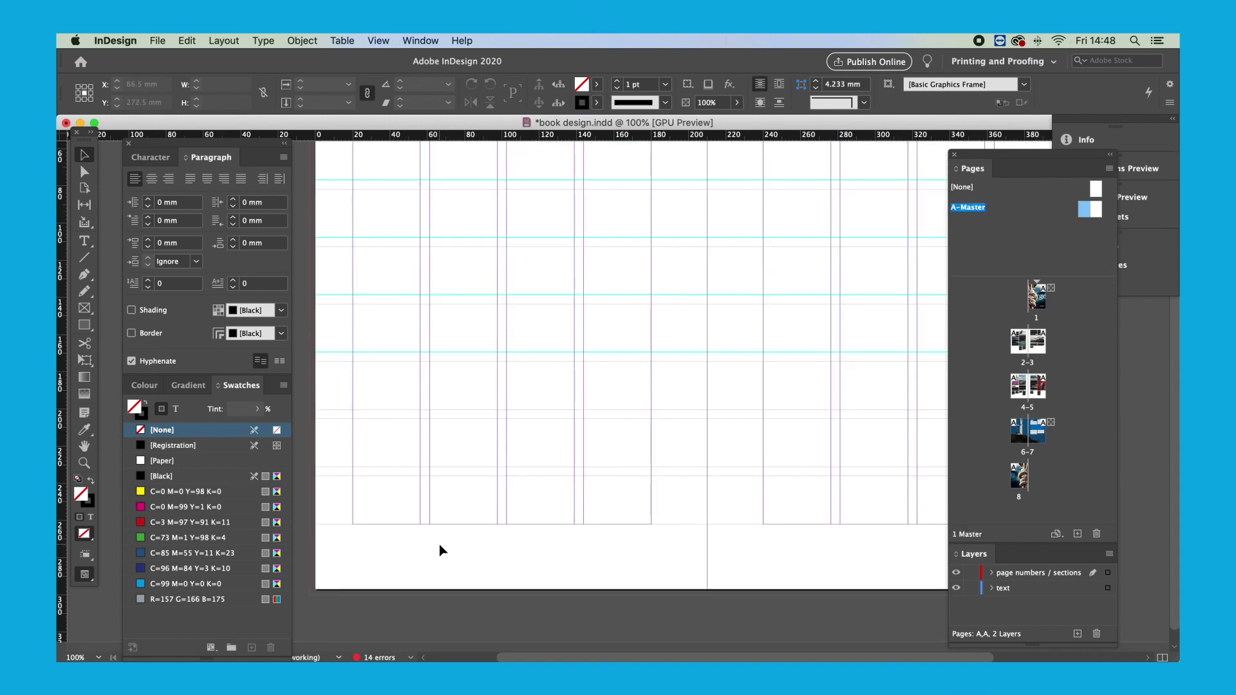
{"action": "key", "text": "alt+shift+super+v"}
{"action": "mouse_move", "coordinate": [548, 494]}
{"action": "left_mouse_down"}
{"action": "mouse_move", "coordinate": [607, 558]}
{"action": "mouse_move", "coordinate": [547, 491]}
{"action": "left_mouse_up"}
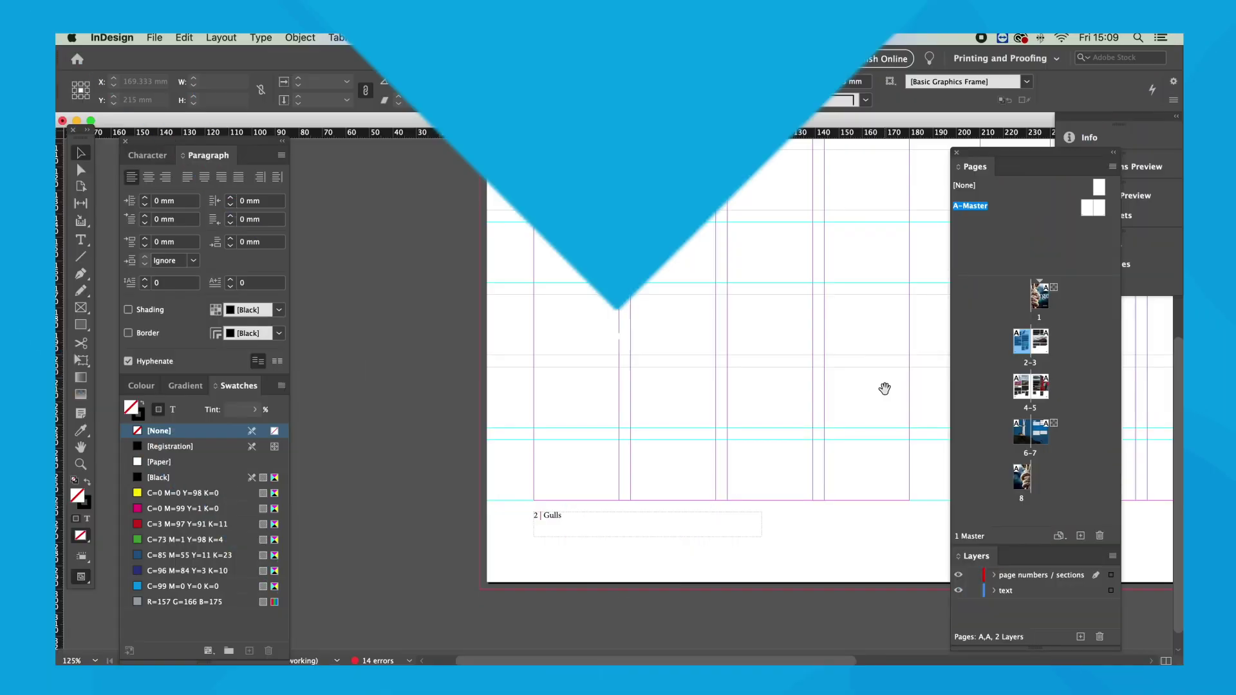
Step: Replace the number 2 in the left master page footer with a Current Page Number marker
{"action": "scroll", "coordinate": [882, 386], "scroll_direction": "right", "scroll_amount": 10}
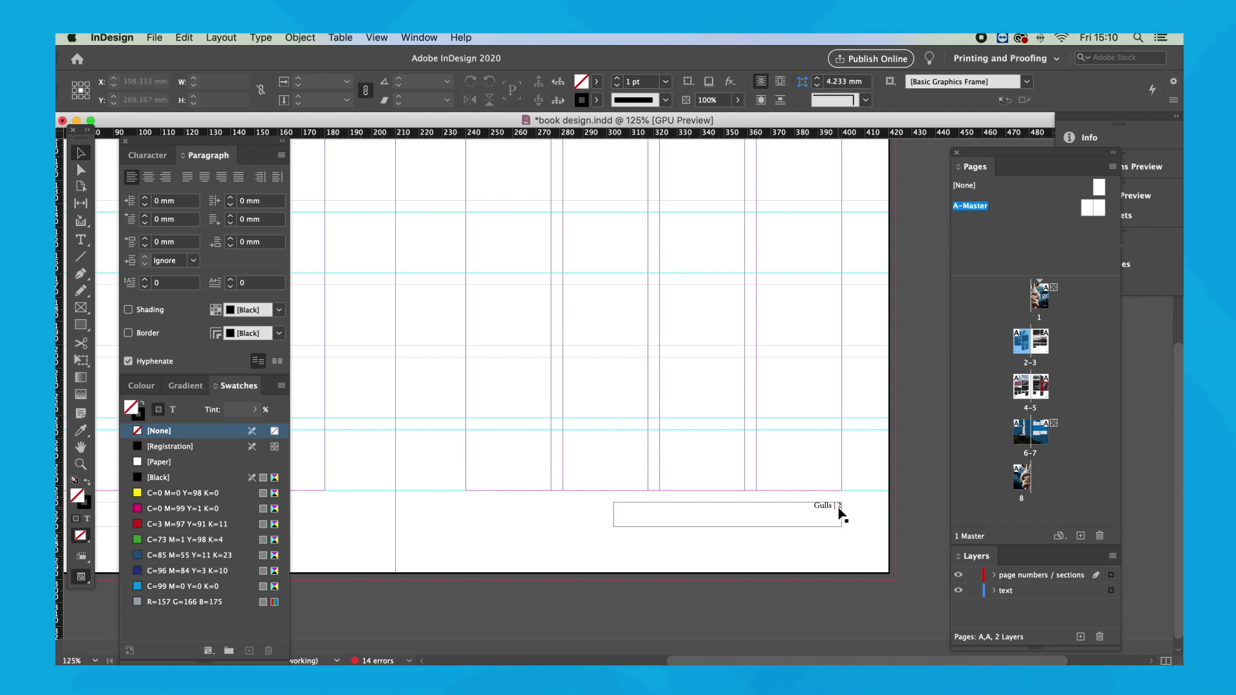
{"action": "left_click_drag", "start_coordinate": [565, 449], "coordinate": [882, 457]}
{"action": "left_click_drag", "start_coordinate": [527, 453], "coordinate": [670, 454]}
{"action": "double_click", "coordinate": [531, 508]}
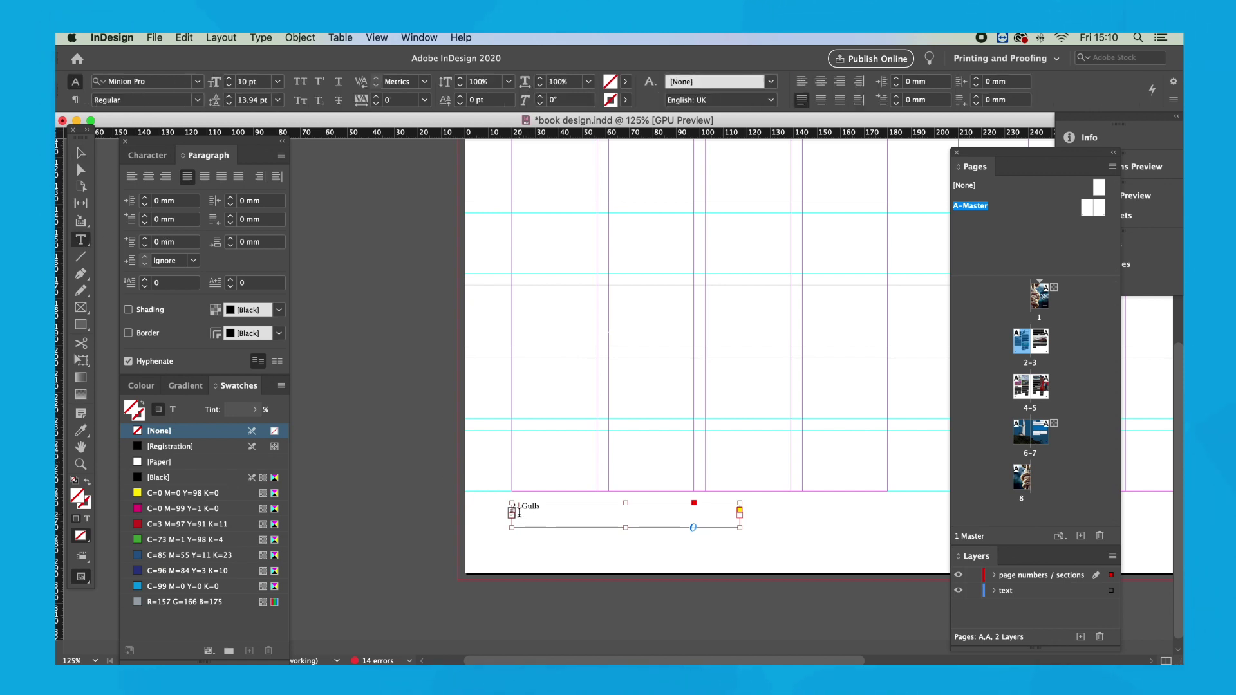
{"action": "double_click", "coordinate": [513, 506]}
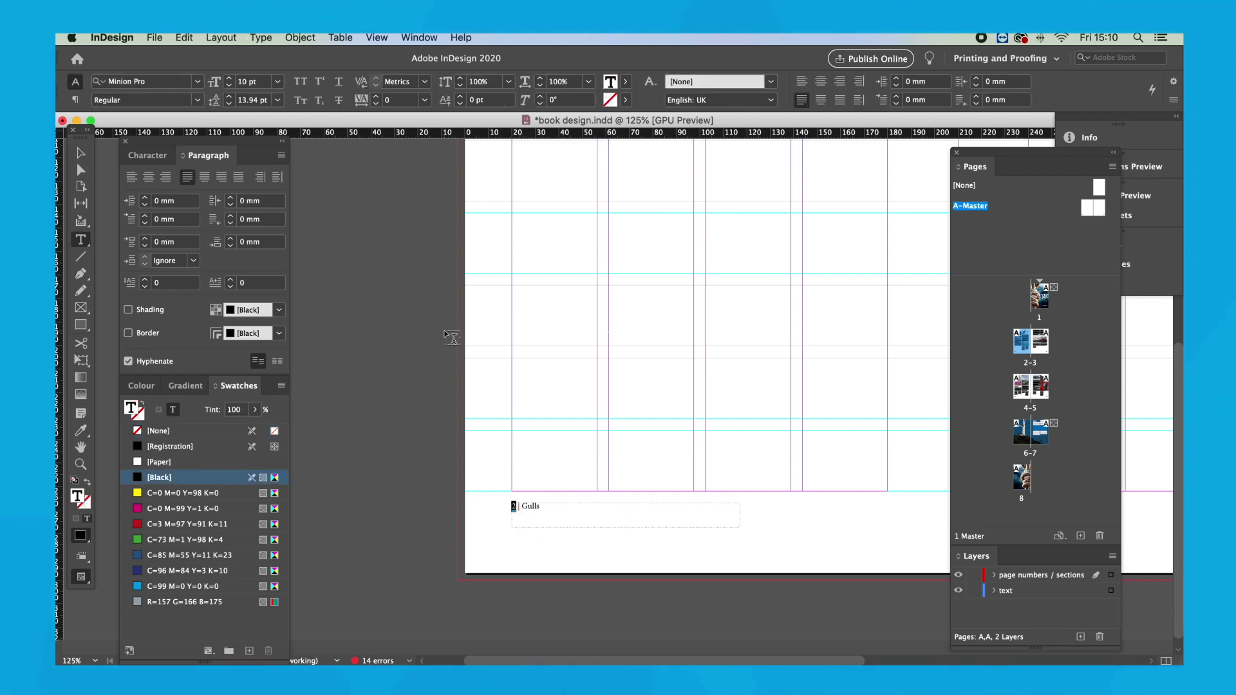
{"action": "double_click", "coordinate": [512, 505]}
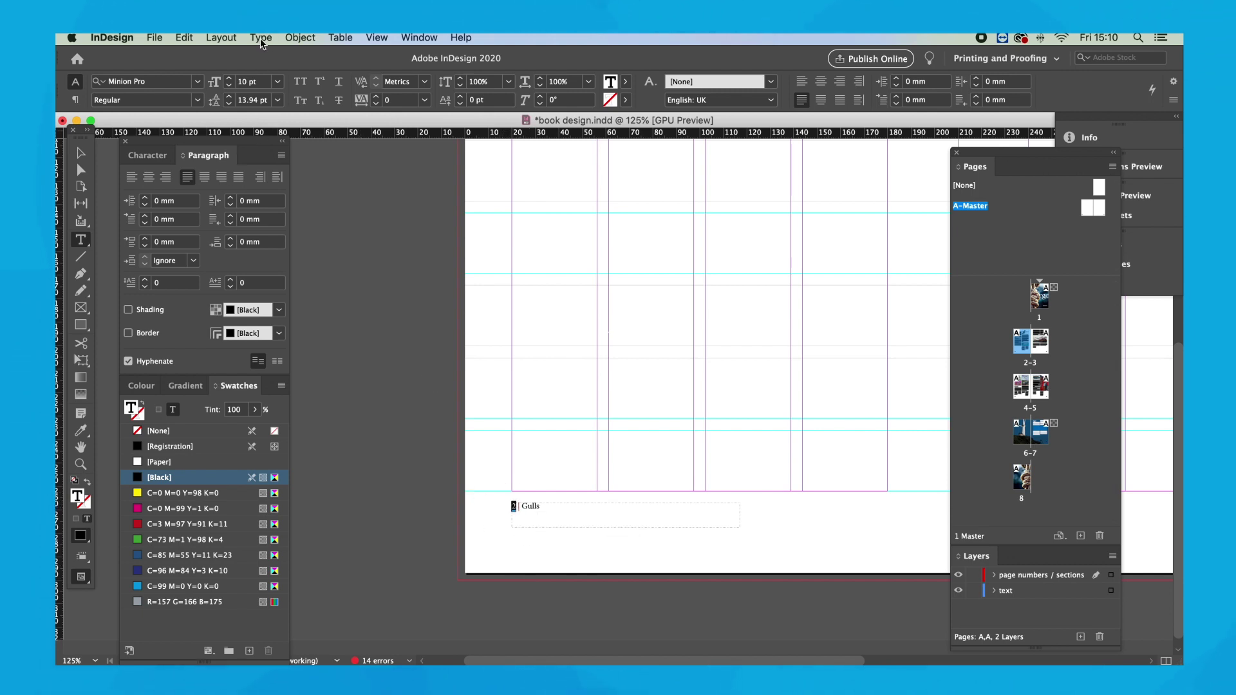
{"action": "left_click", "coordinate": [261, 38]}
{"action": "mouse_move", "coordinate": [335, 444]}
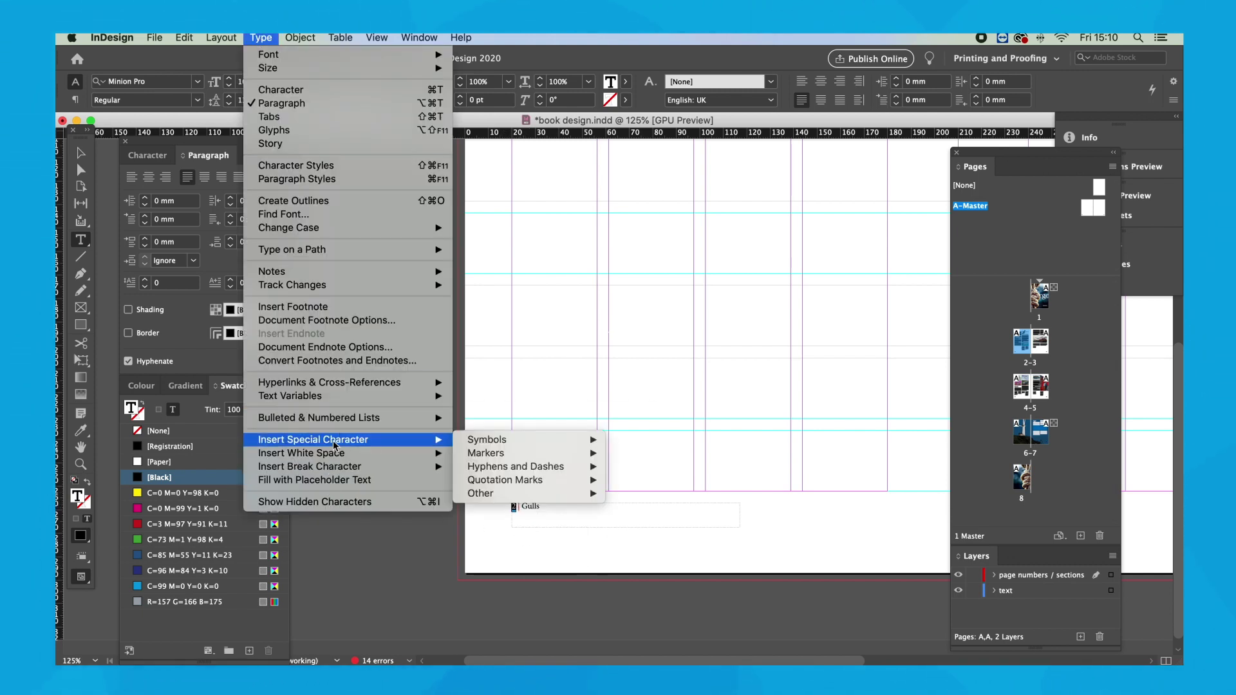
{"action": "mouse_move", "coordinate": [510, 452]}
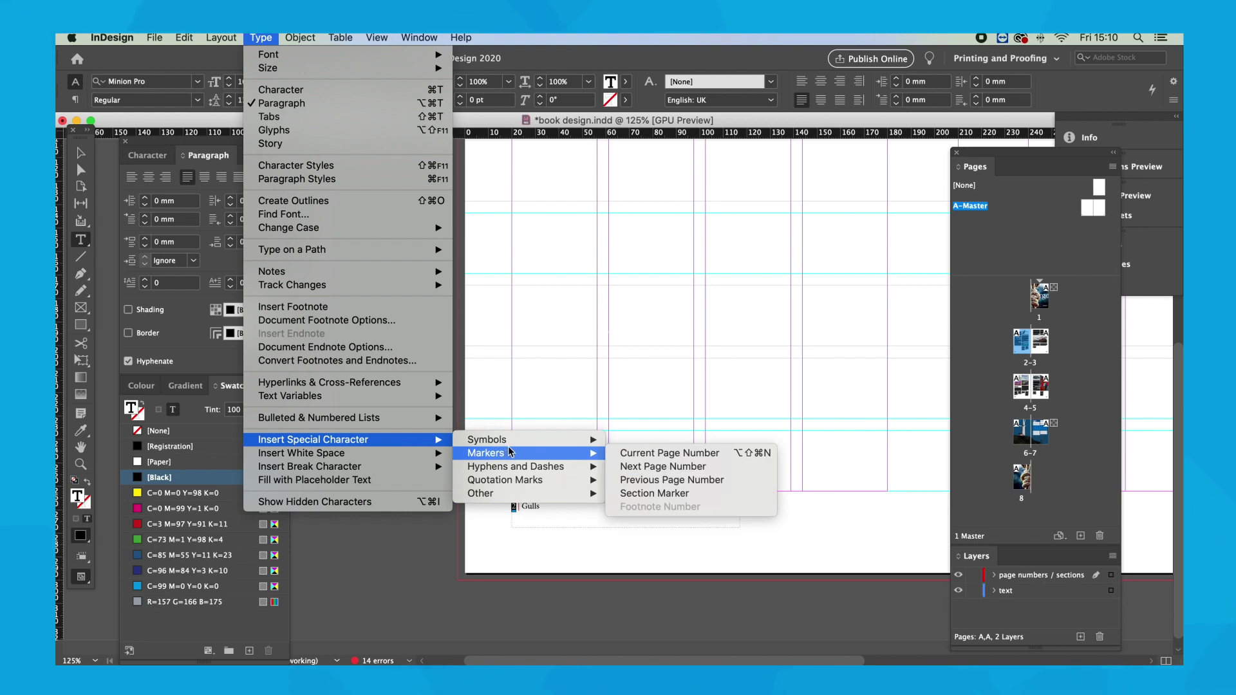
{"action": "left_click", "coordinate": [650, 453]}
Step: Replace the word "Gulls" in the left master page footer with a Section Marker
{"action": "double_click", "coordinate": [532, 507]}
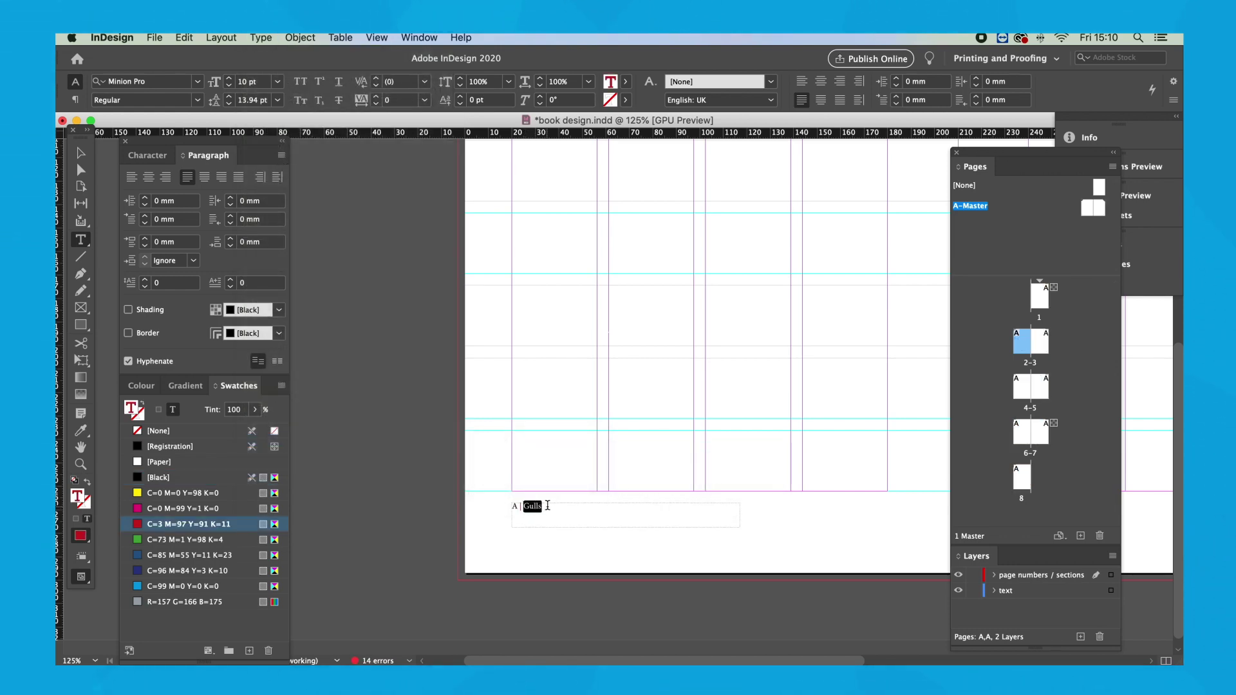
{"action": "left_click", "coordinate": [260, 38]}
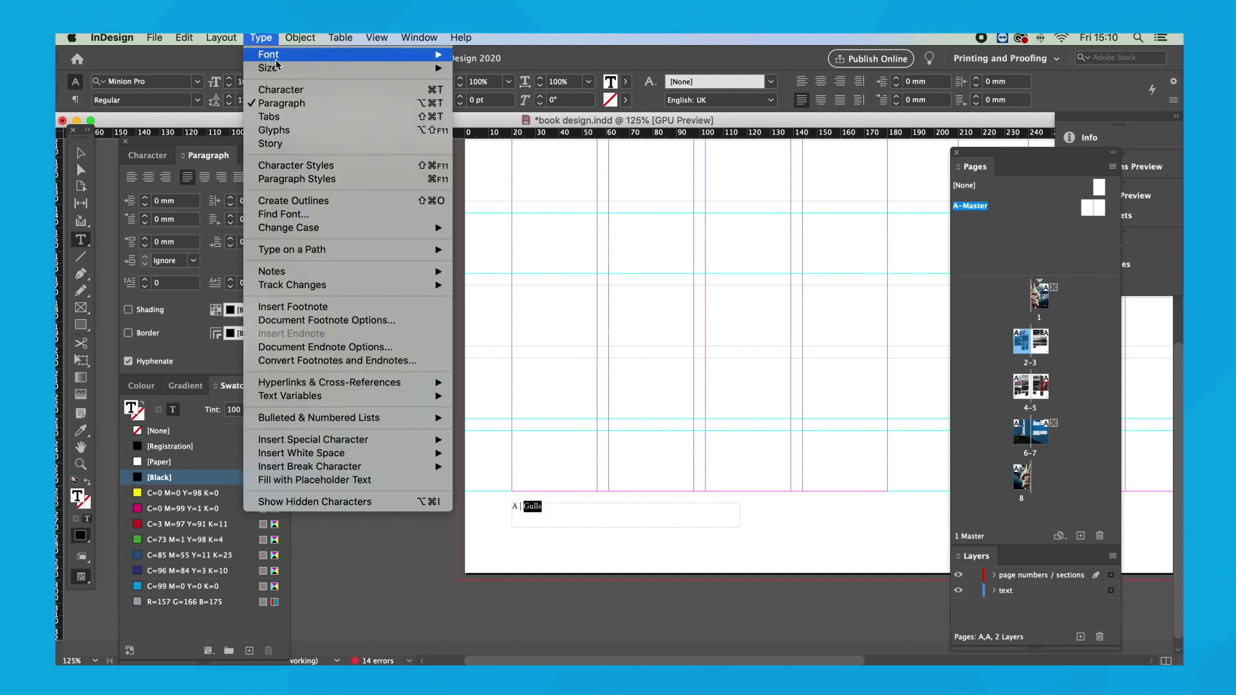
{"action": "mouse_move", "coordinate": [346, 445]}
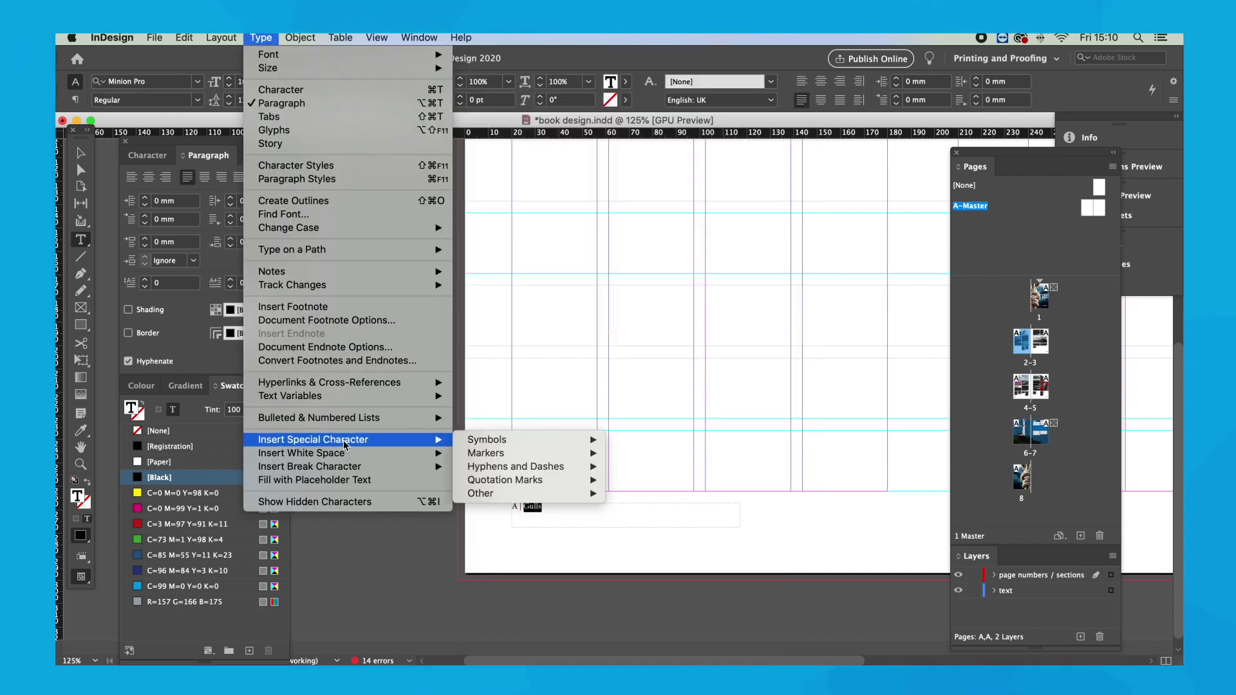
{"action": "mouse_move", "coordinate": [512, 453]}
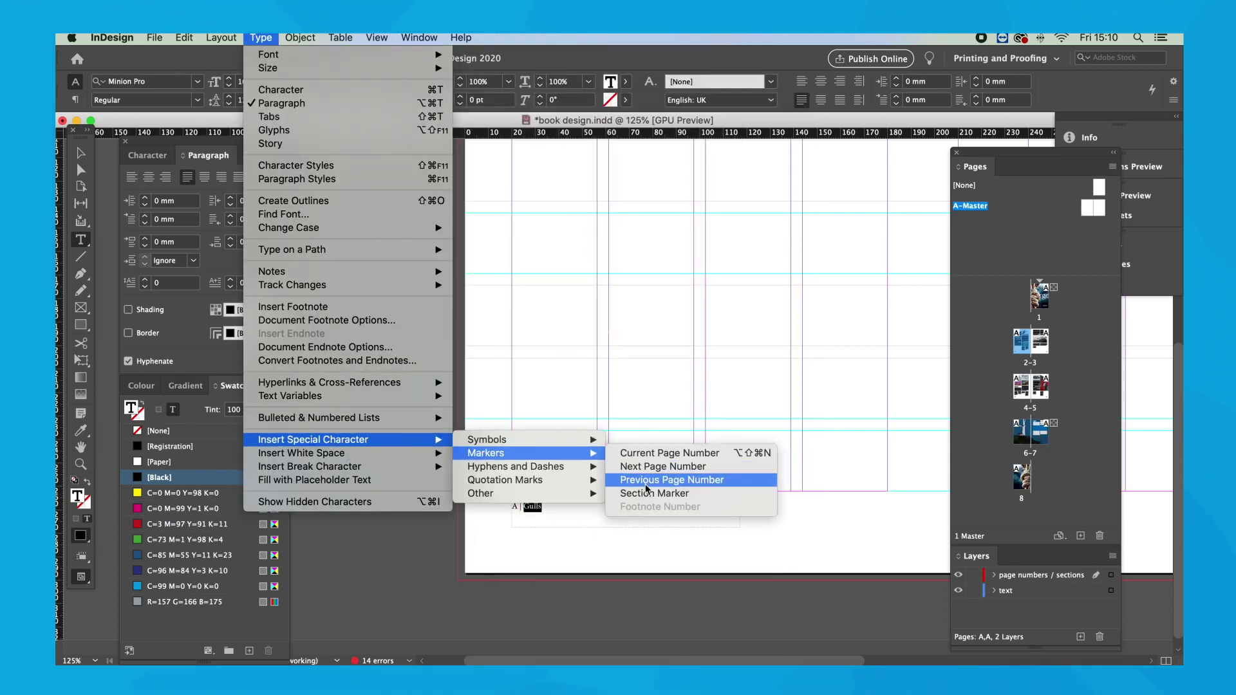
{"action": "left_click", "coordinate": [666, 493]}
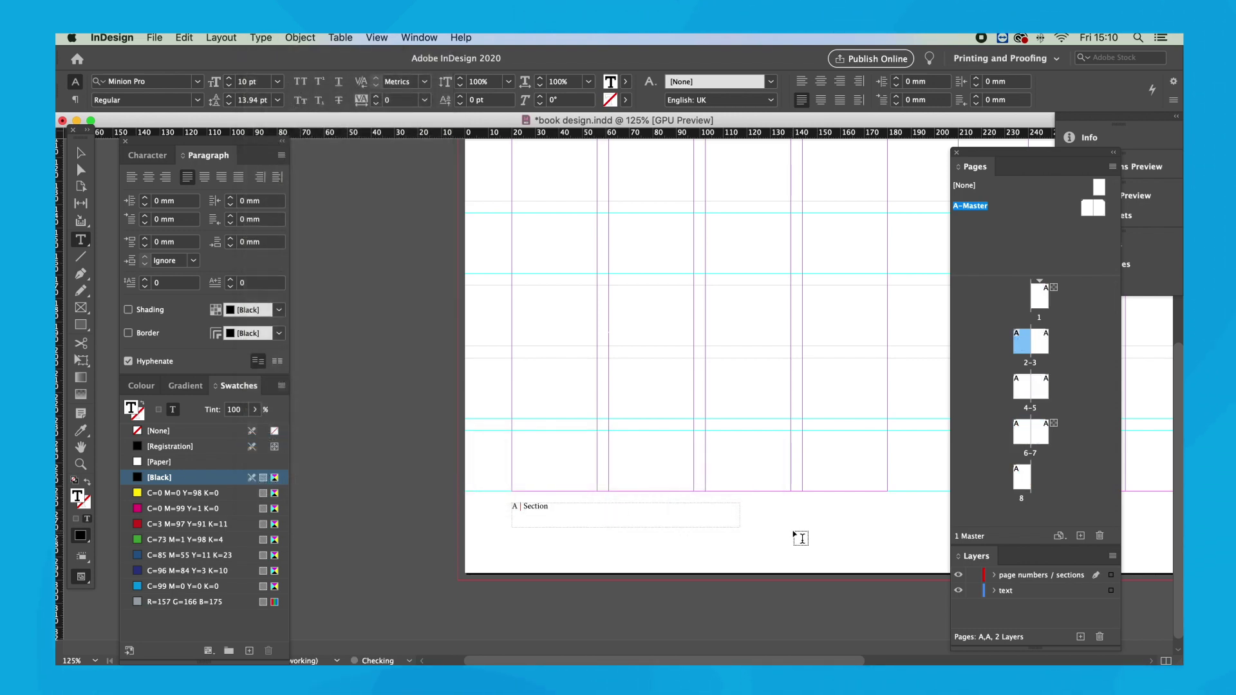
Step: Replace the word "Gulls" in the right master page footer with a Section Marker
{"action": "scroll", "coordinate": [798, 534], "scroll_direction": "left", "scroll_amount": 5}
{"action": "scroll", "coordinate": [798, 534], "scroll_direction": "right", "scroll_amount": 10}
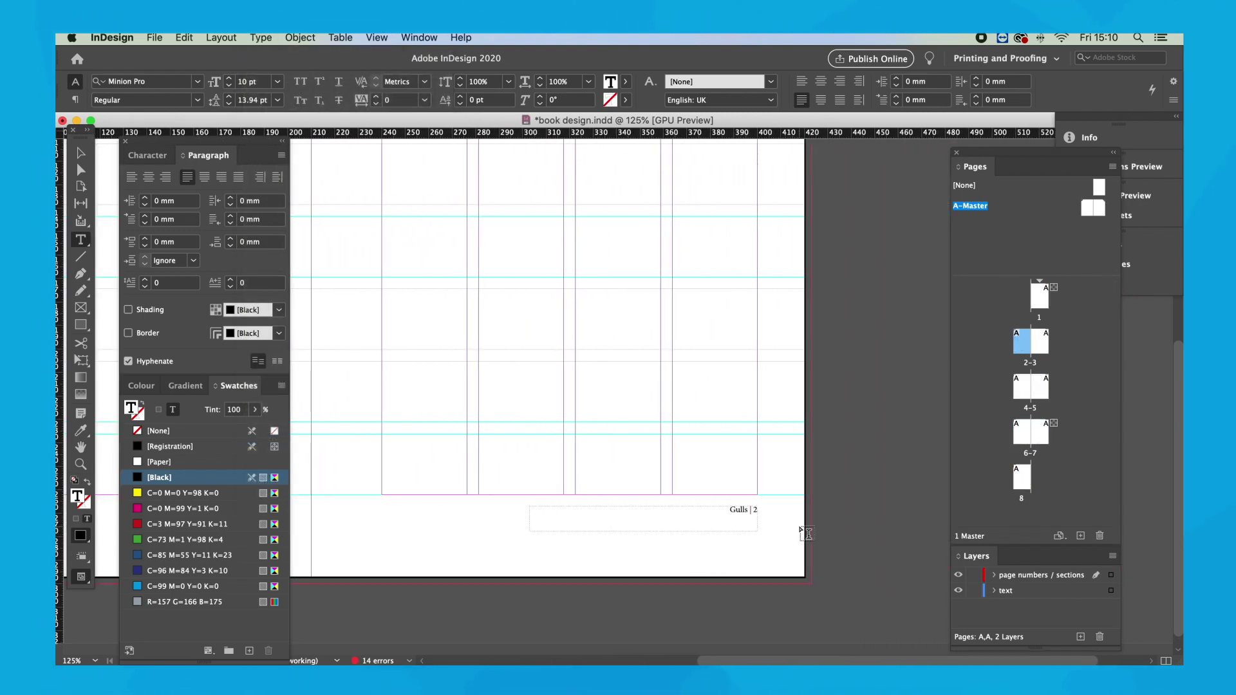
{"action": "scroll", "coordinate": [804, 534], "scroll_direction": "left", "scroll_amount": 1}
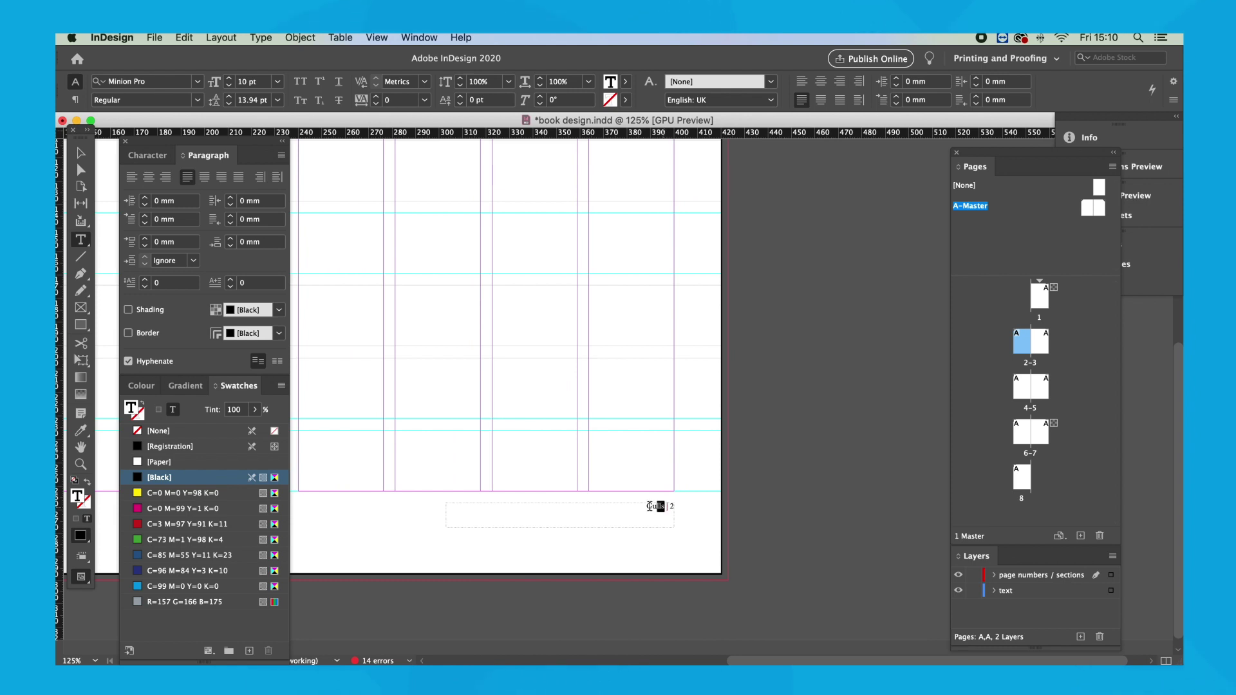
{"action": "left_click_drag", "start_coordinate": [649, 505], "coordinate": [646, 505]}
{"action": "left_click", "coordinate": [261, 38]}
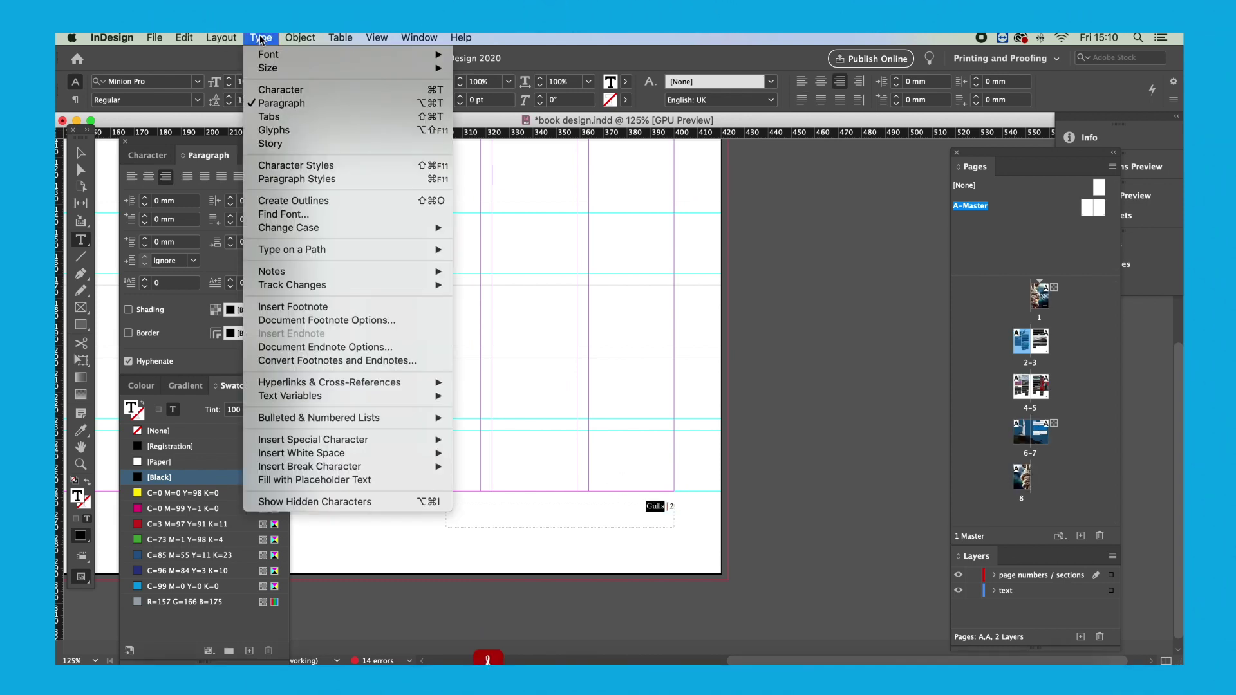
{"action": "mouse_move", "coordinate": [334, 439]}
{"action": "mouse_move", "coordinate": [518, 467]}
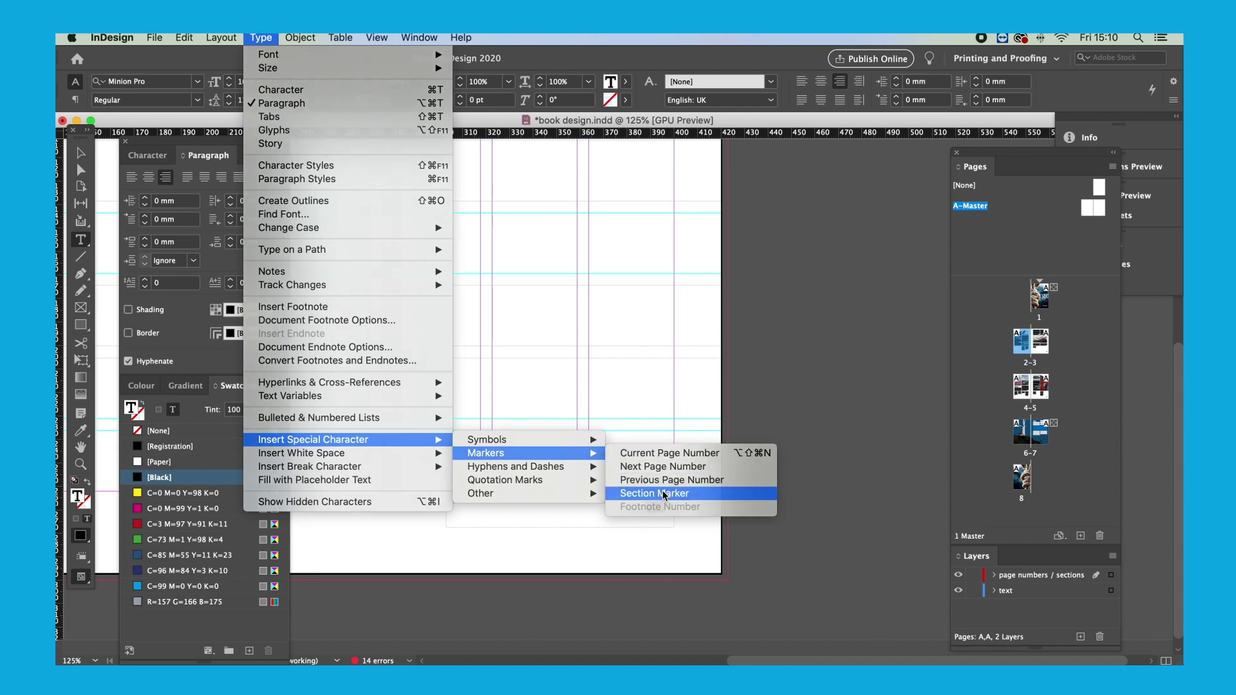
{"action": "left_click", "coordinate": [663, 494]}
Step: Replace the number 2 in the right master page footer with a Current Page Number marker, and return to page 2 to view its footer
{"action": "double_click", "coordinate": [669, 506]}
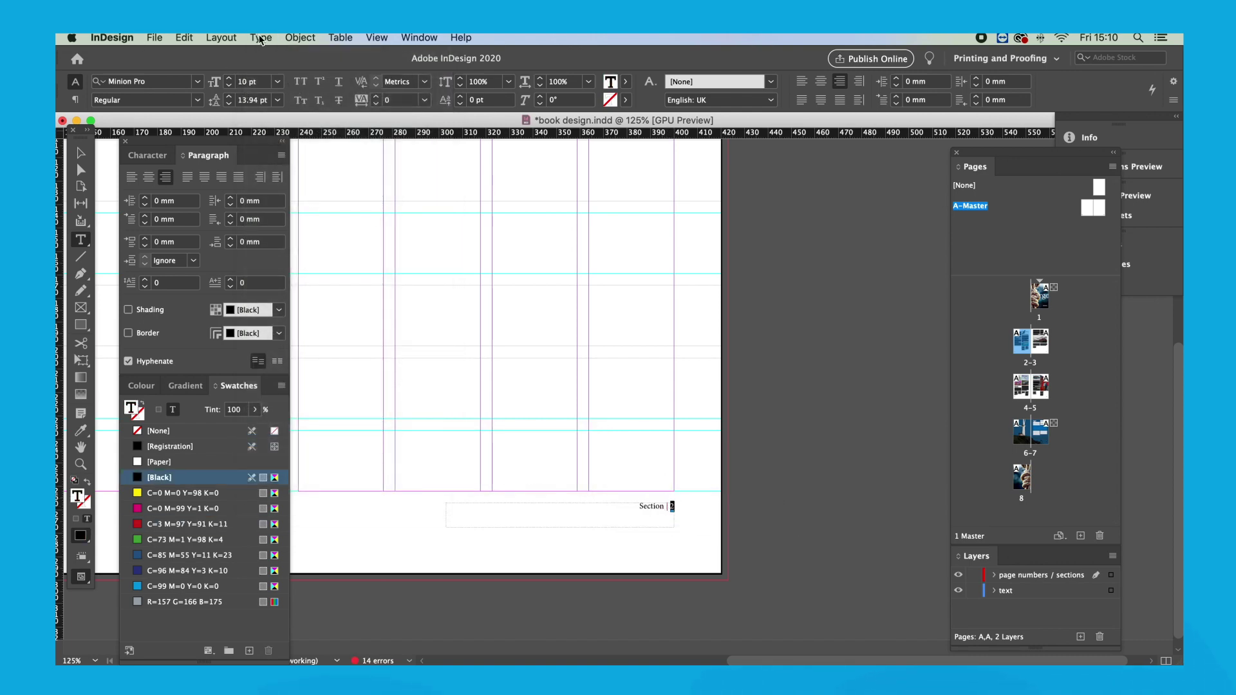
{"action": "left_click", "coordinate": [260, 40]}
{"action": "mouse_move", "coordinate": [309, 444]}
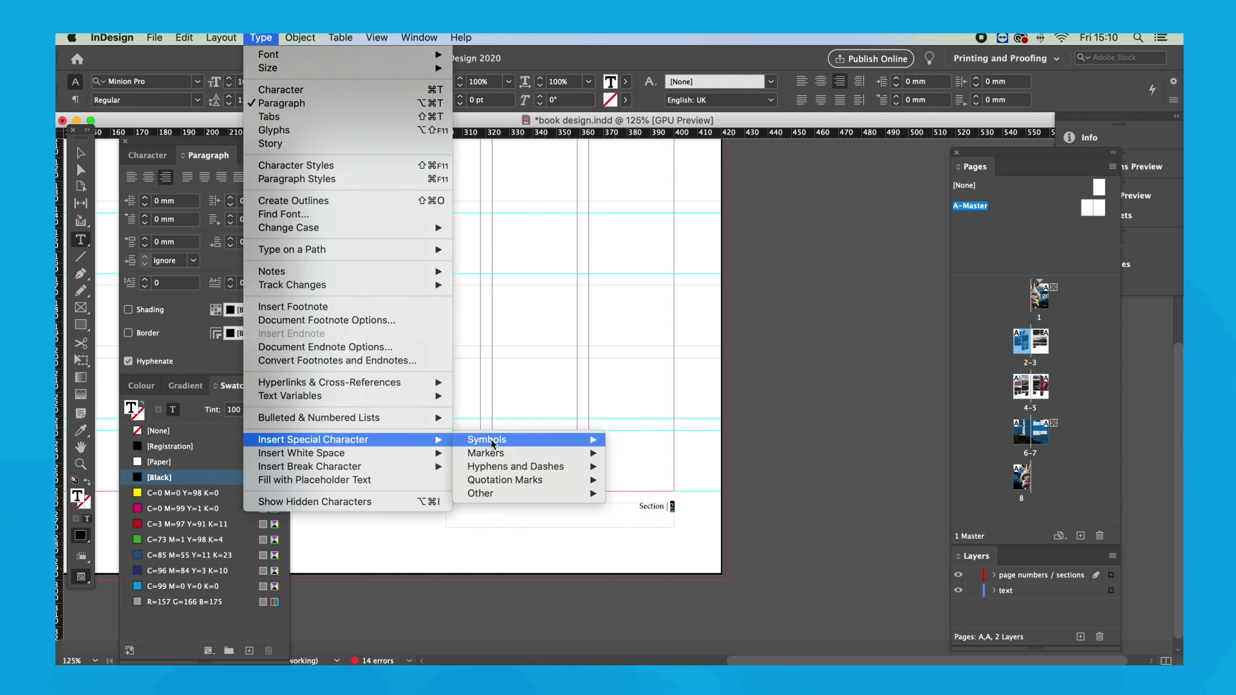
{"action": "mouse_move", "coordinate": [506, 455]}
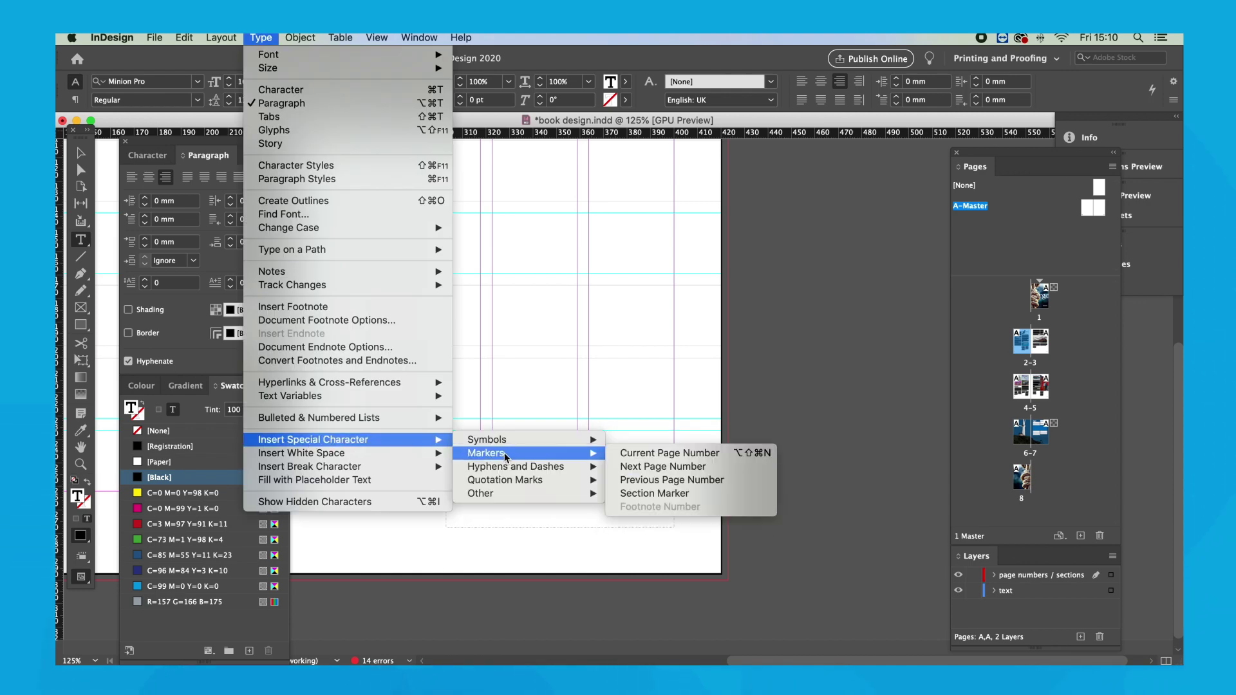
{"action": "left_click", "coordinate": [645, 456]}
{"action": "key", "text": "Escape"}
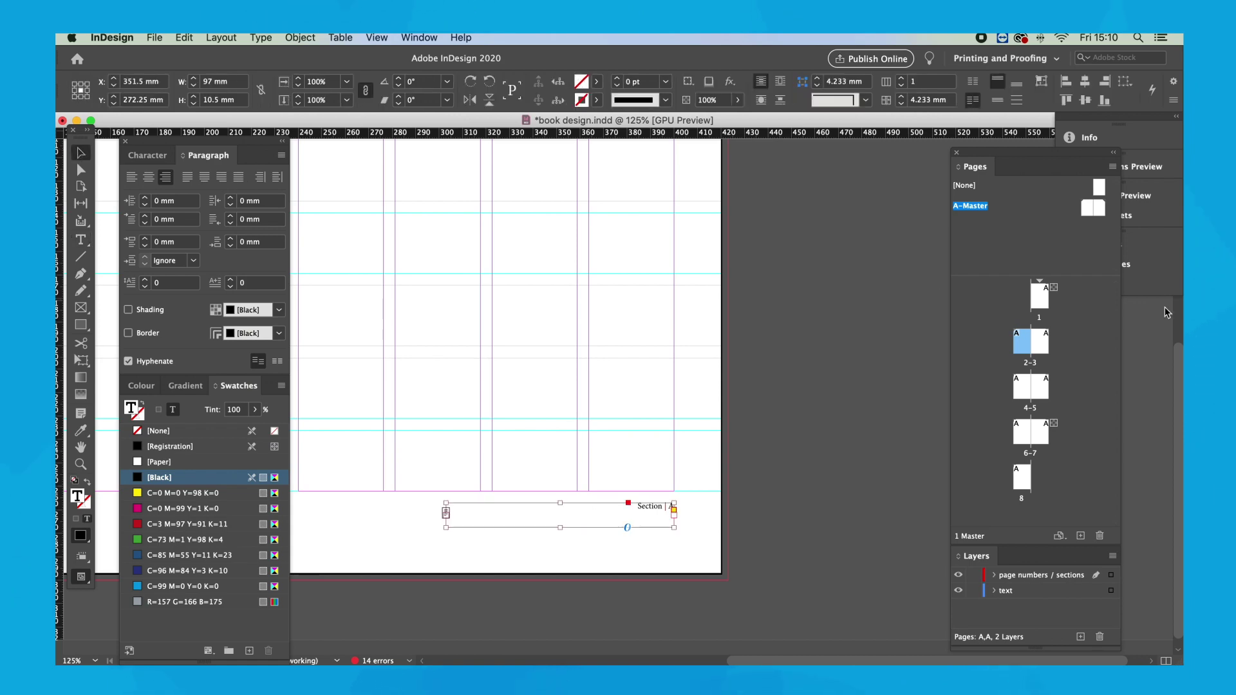
{"action": "double_click", "coordinate": [1023, 345]}
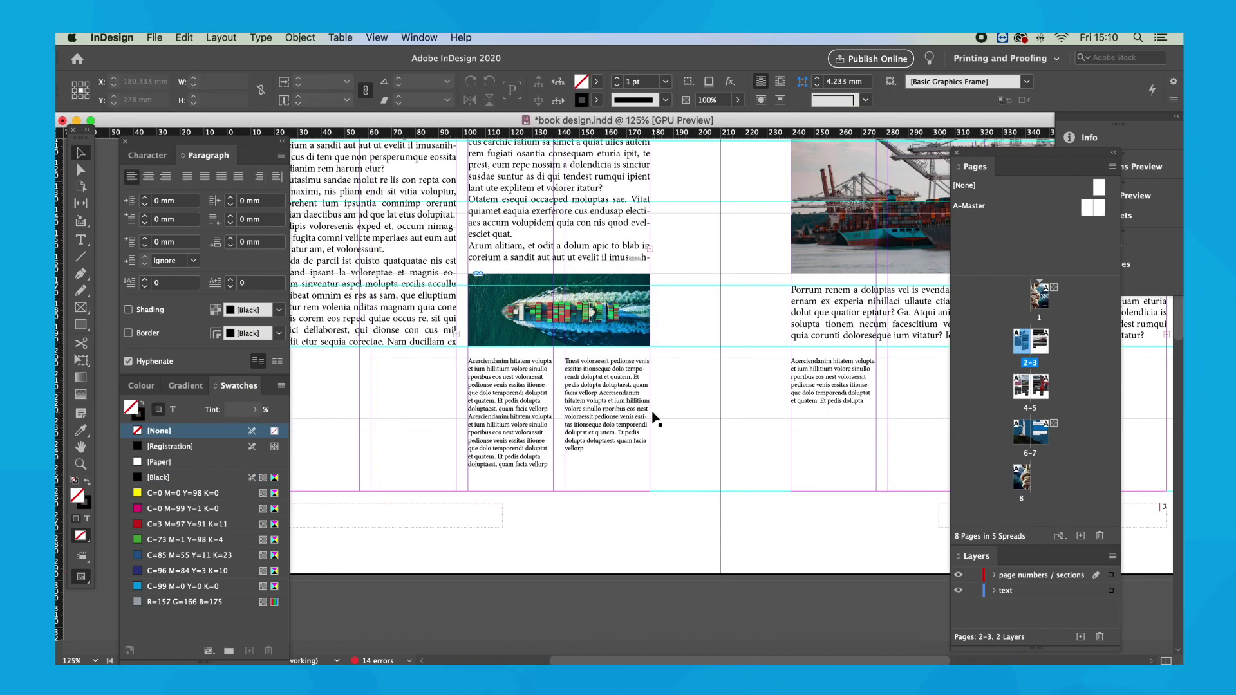
{"action": "scroll", "coordinate": [582, 408], "scroll_direction": "left", "scroll_amount": 5}
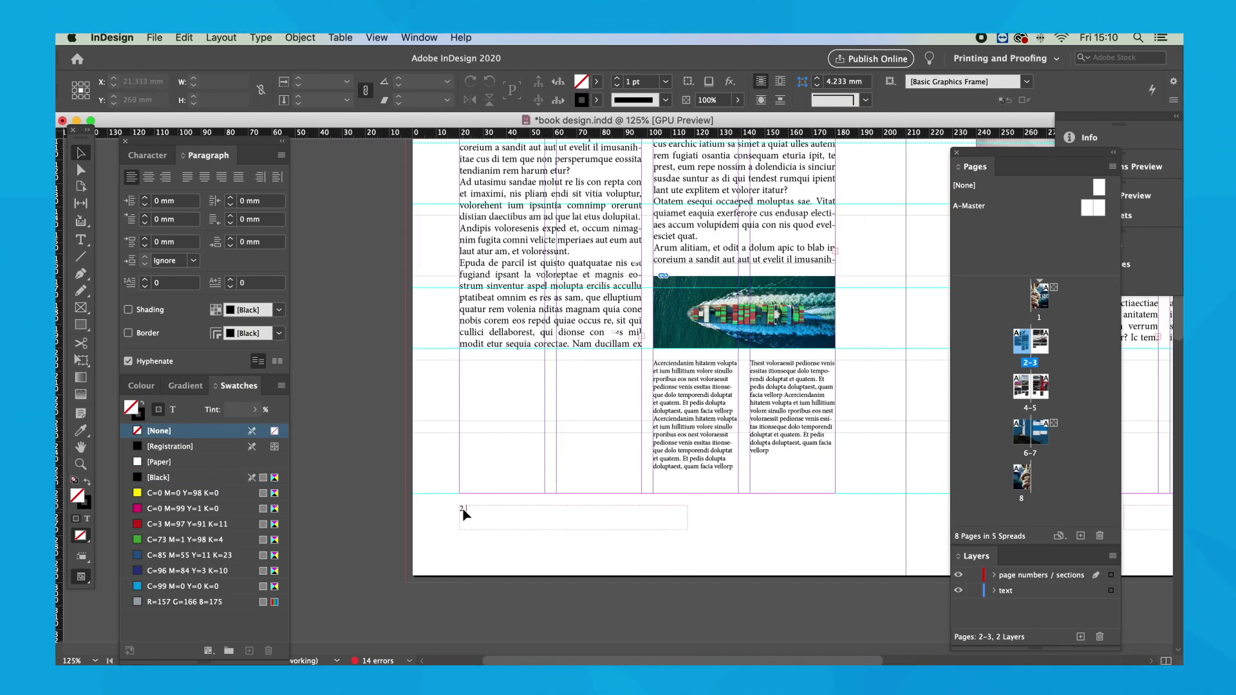
Step: Select the spreads from pages 2-3 through 6-7 and turn off Allow Selected Spreads to Shuffle
{"action": "double_click", "coordinate": [1039, 391]}
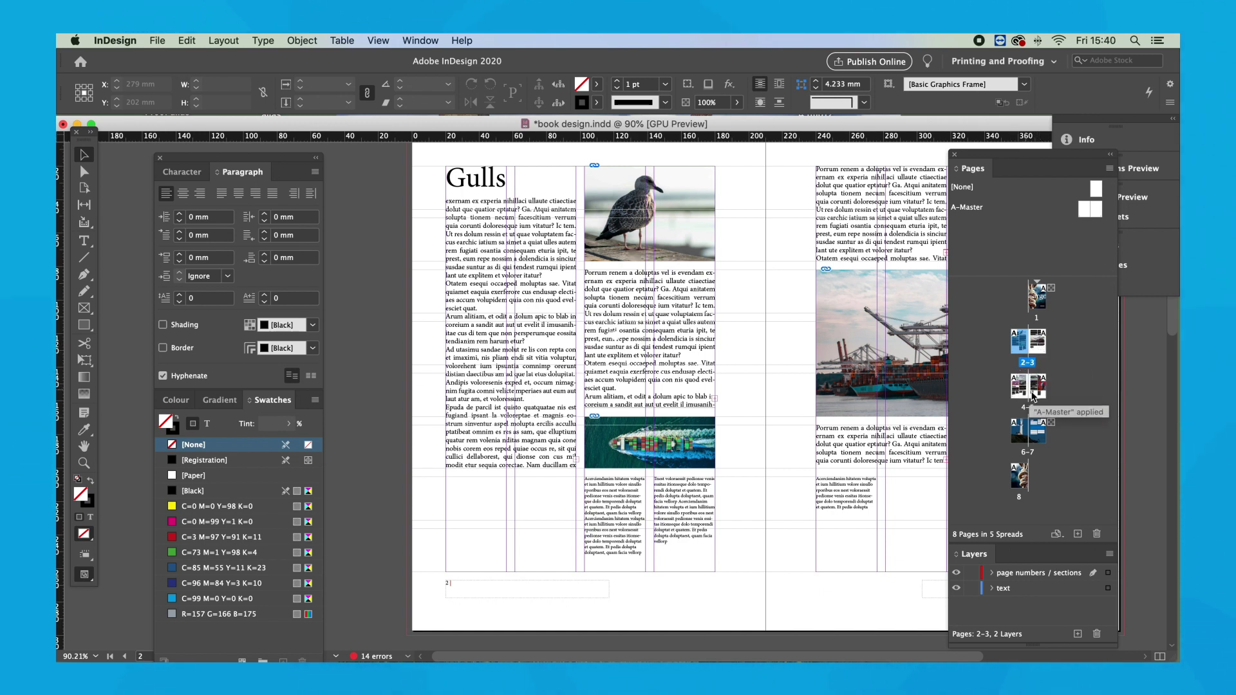
{"action": "left_click", "coordinate": [1035, 435], "text": "shift"}
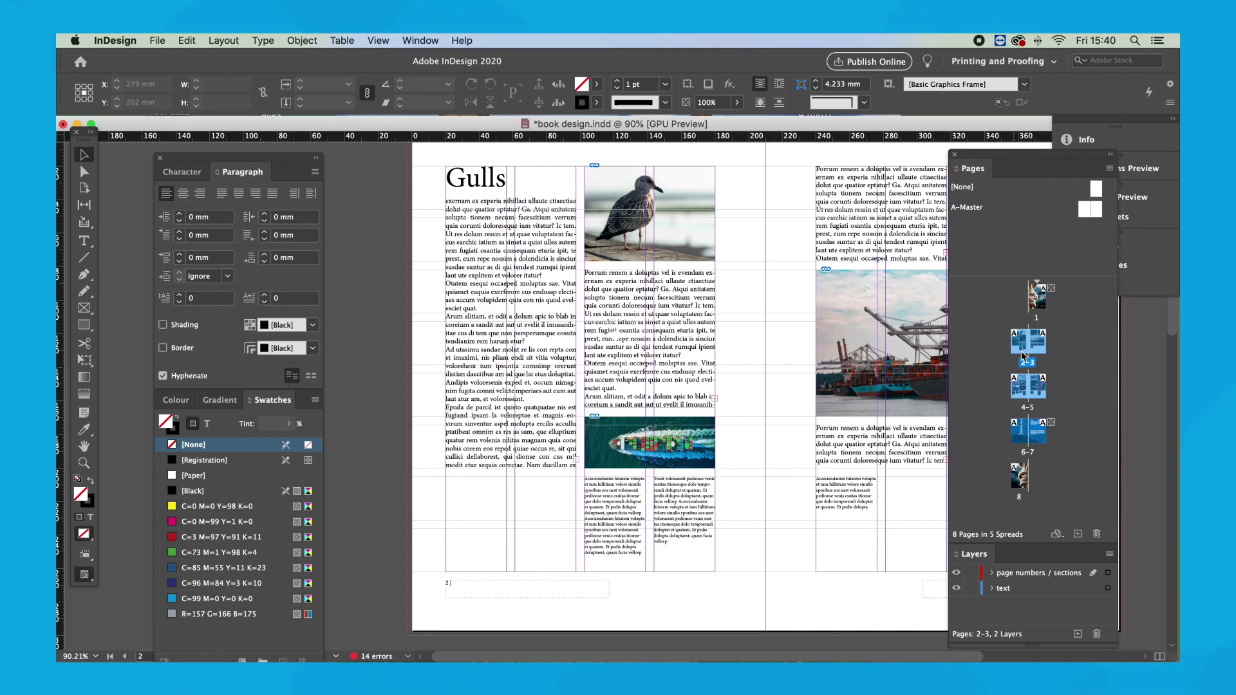
{"action": "left_click", "coordinate": [1110, 170]}
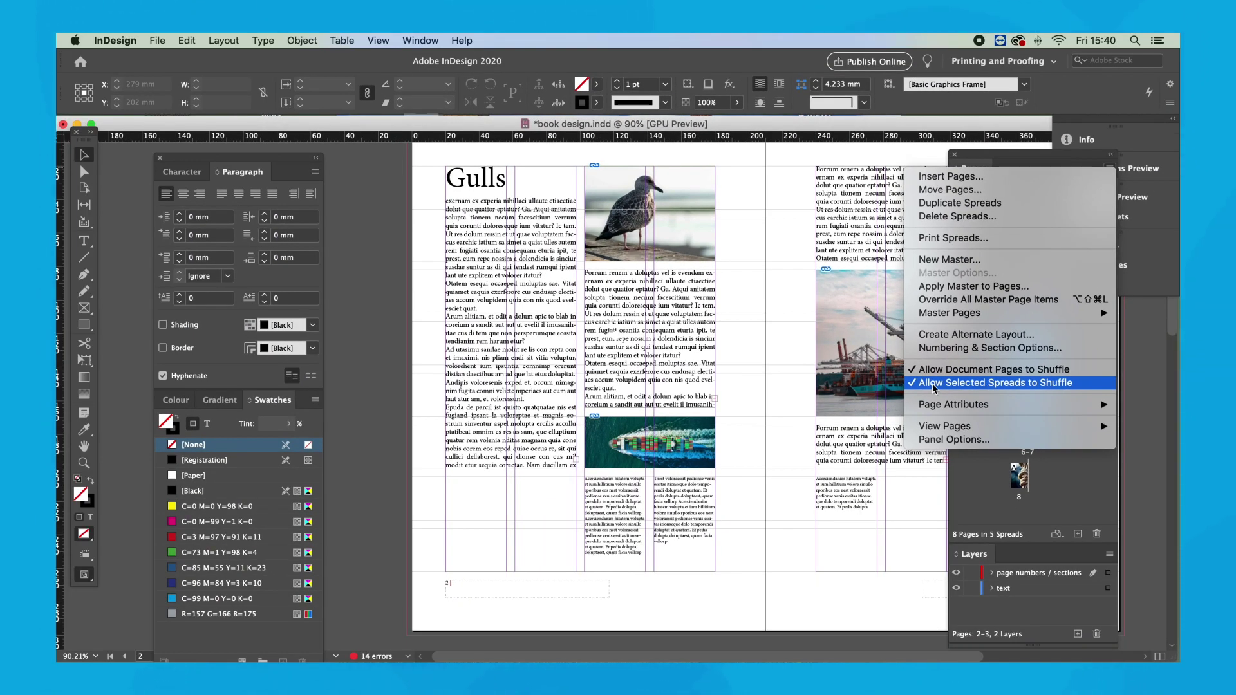
{"action": "left_click", "coordinate": [933, 384]}
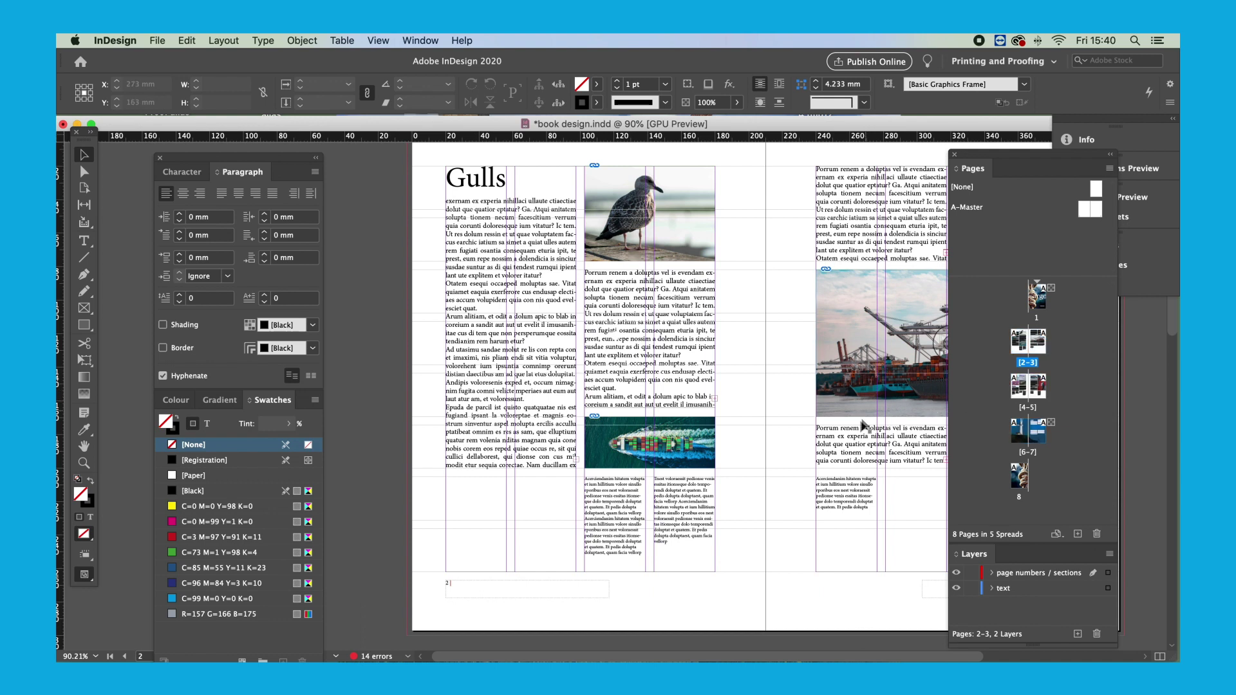
Step: Start a new section at page 2 with page numbering from 1, section prefix "a" and the 1, 2, 3, 4... style
{"action": "left_click", "coordinate": [1020, 346]}
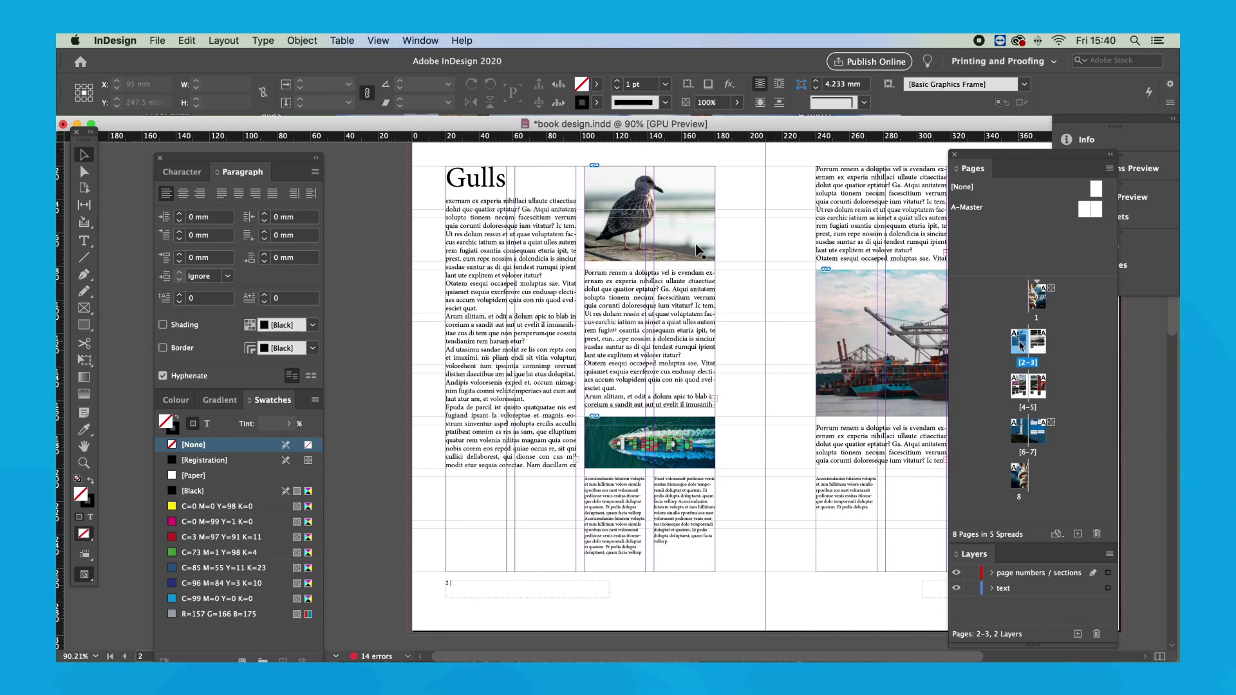
{"action": "right_click", "coordinate": [1020, 349]}
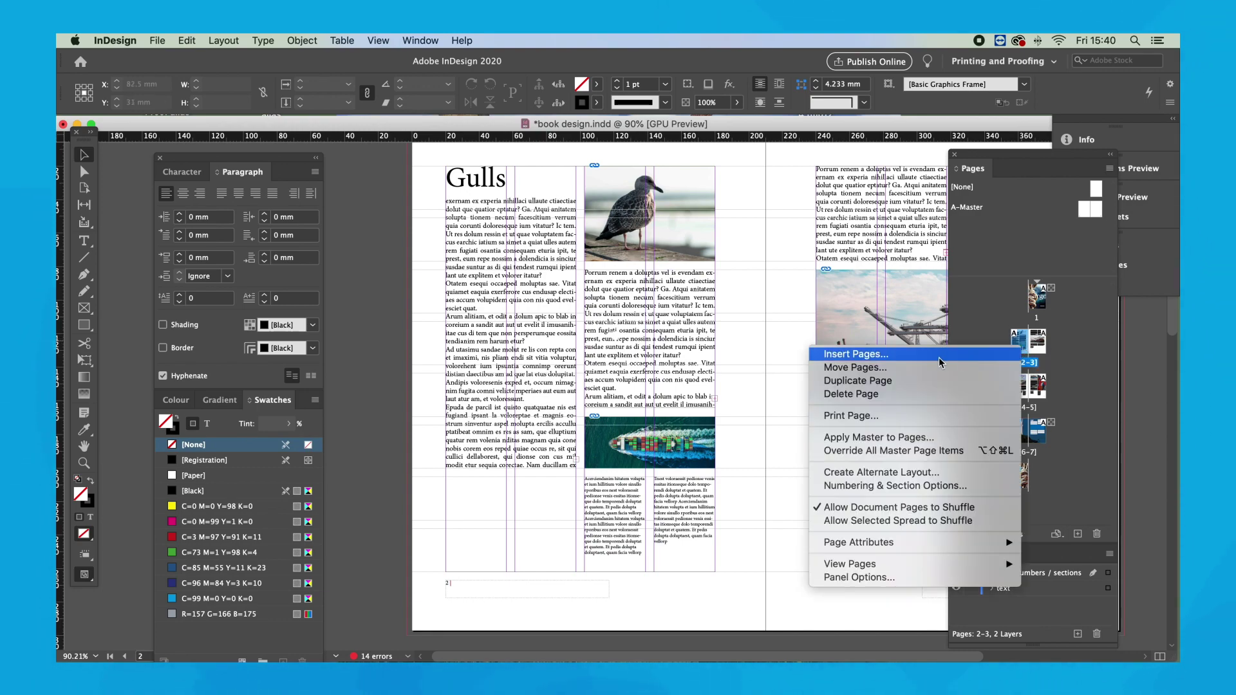
{"action": "left_click", "coordinate": [929, 485]}
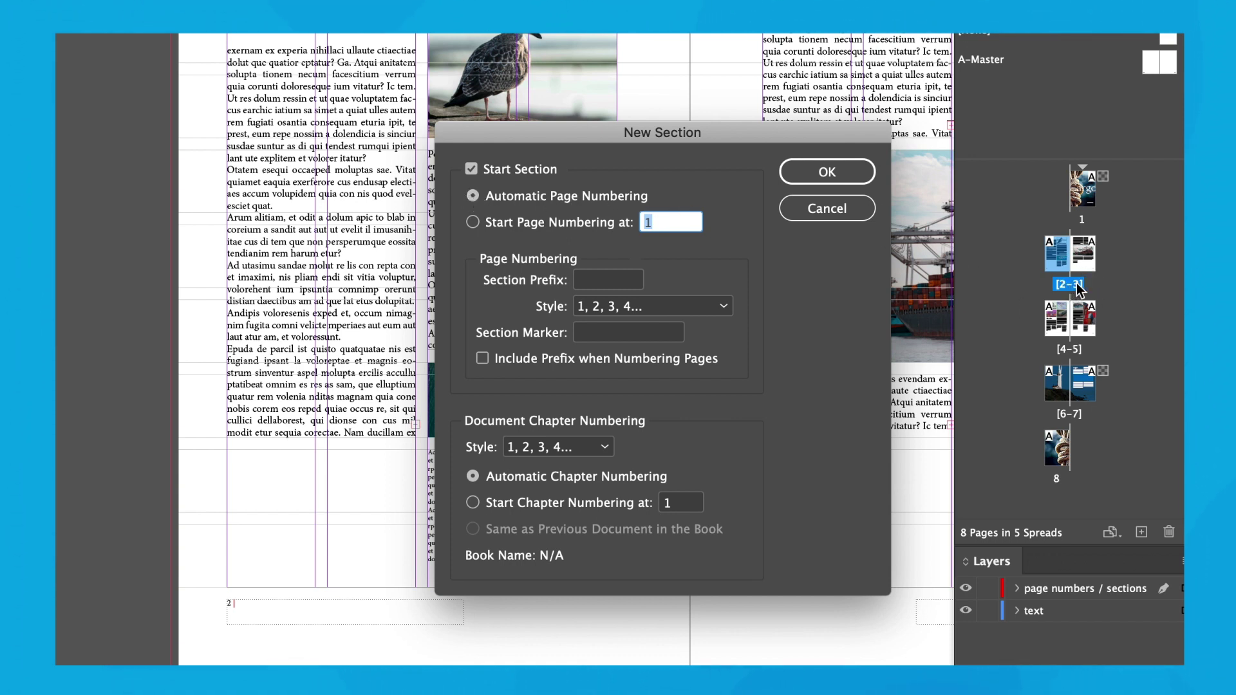
{"action": "left_click", "coordinate": [472, 222]}
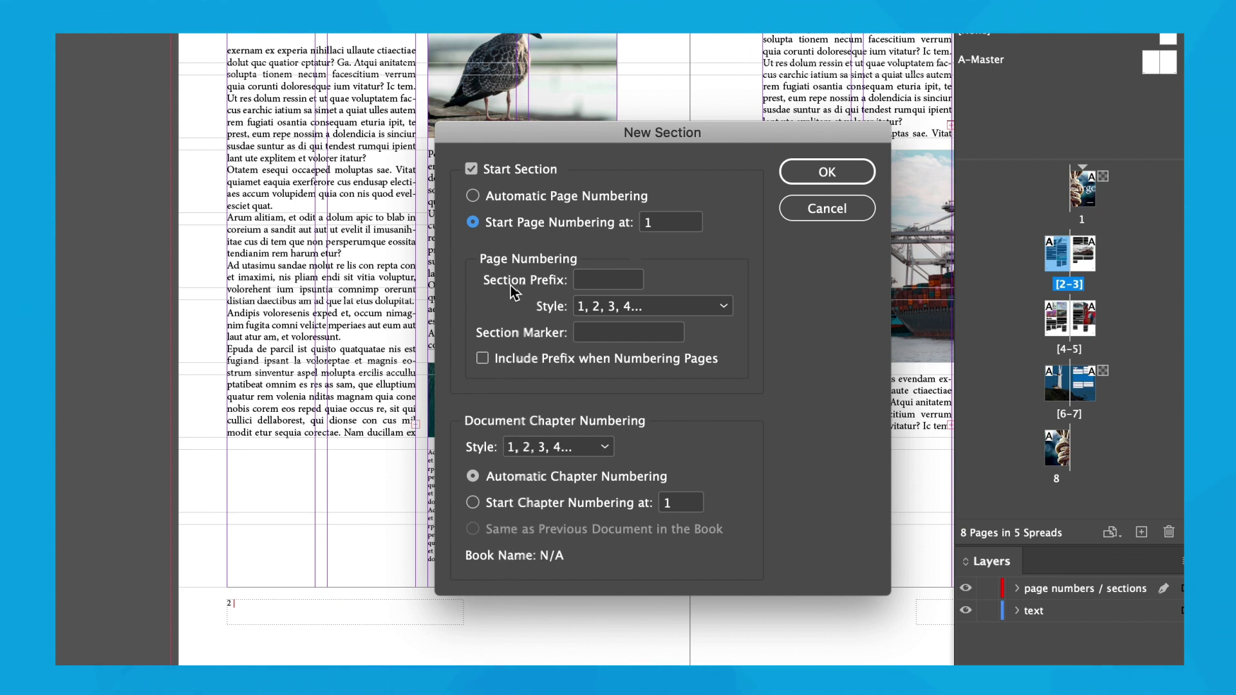
{"action": "left_click", "coordinate": [585, 284]}
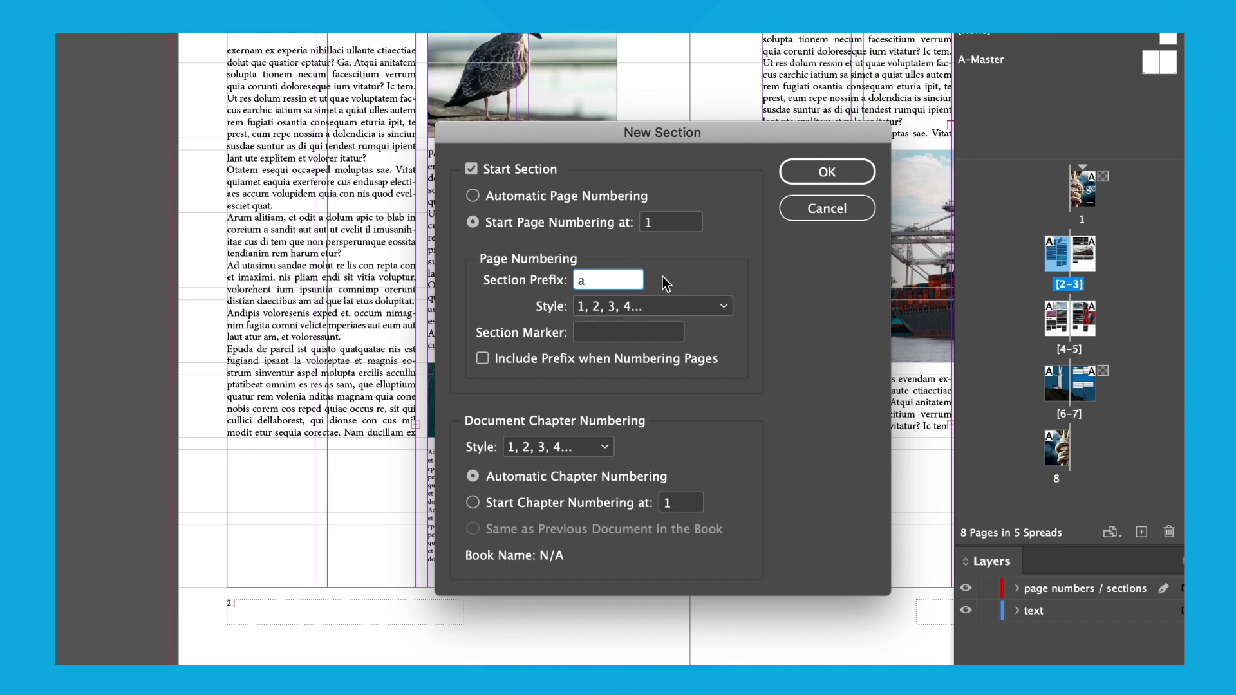
{"action": "left_click", "coordinate": [605, 309]}
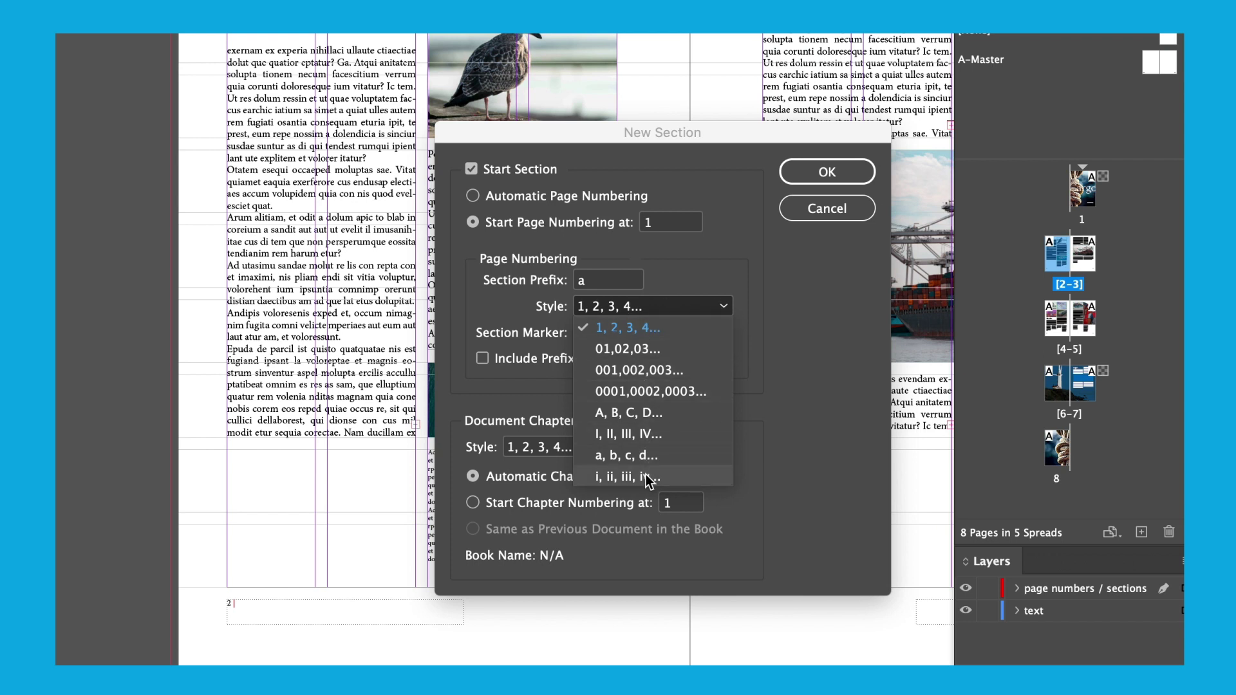
{"action": "left_click", "coordinate": [626, 325]}
Step: Set the section marker to "Gulls" and create the section
{"action": "left_click", "coordinate": [597, 333]}
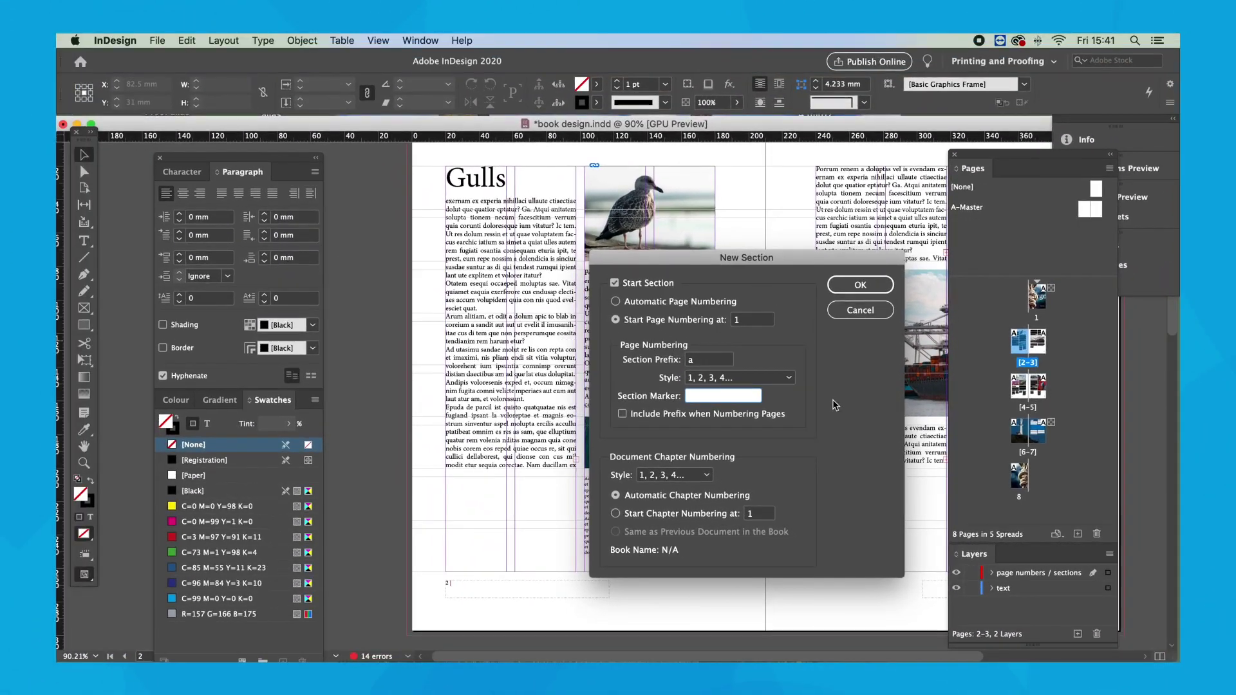
{"action": "type", "text": "Gulls"}
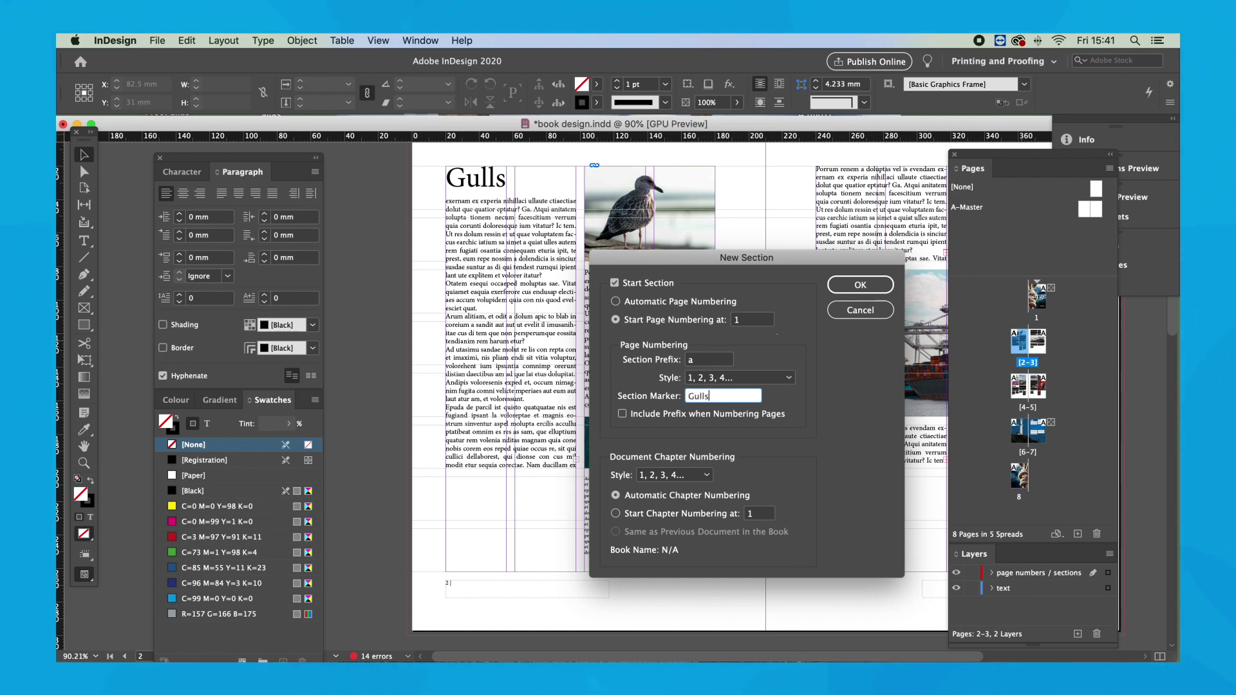
{"action": "left_click", "coordinate": [858, 288]}
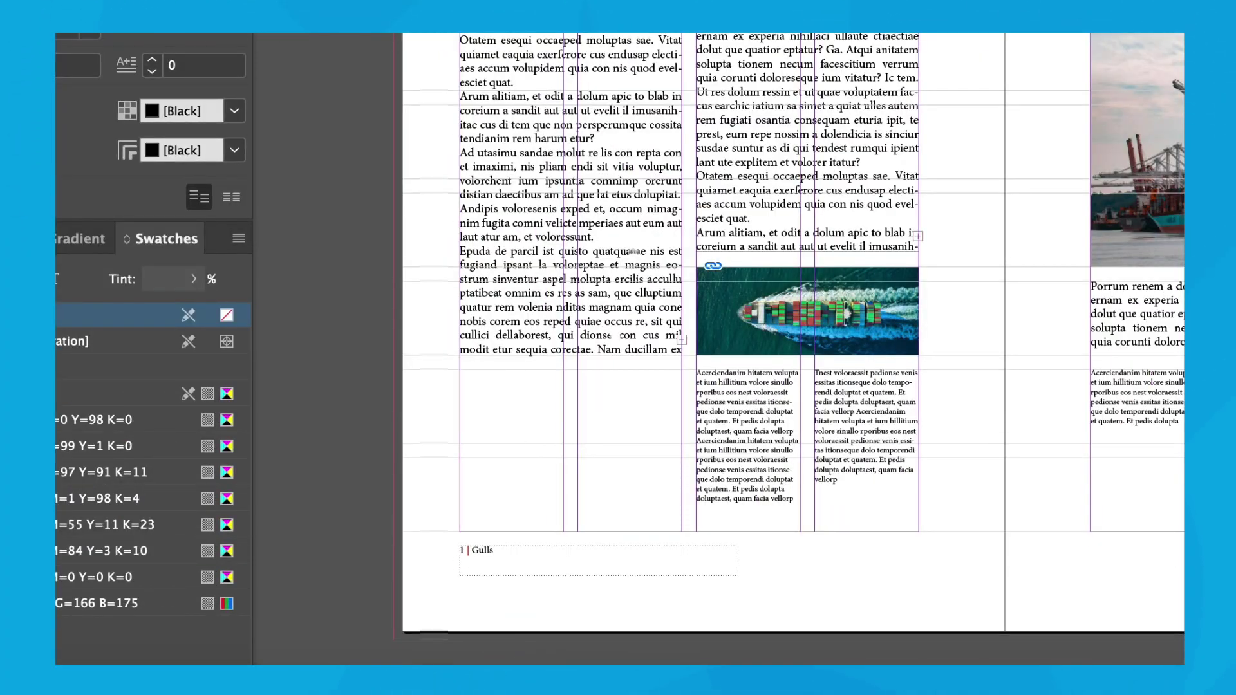
Step: Start a new section at page a3, the first Stacks page, with page numbering from 1 and section prefix "b"
{"action": "scroll", "coordinate": [756, 524], "scroll_direction": "right", "scroll_amount": 5}
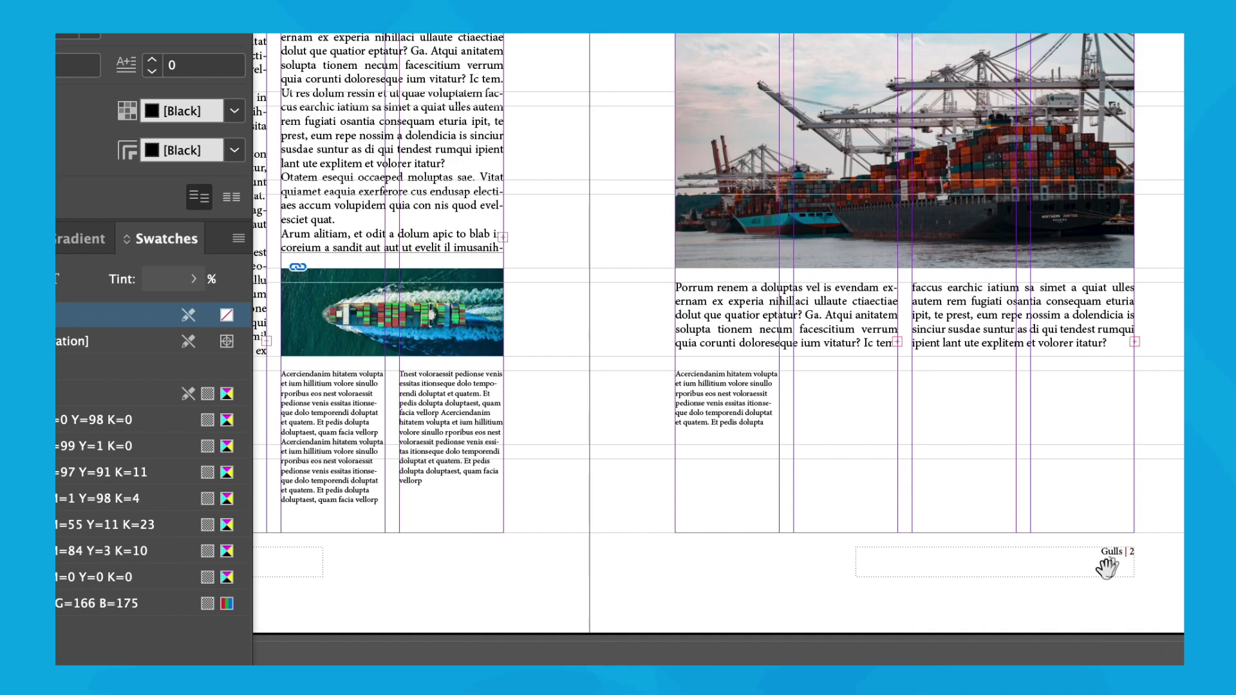
{"action": "scroll", "coordinate": [610, 490], "scroll_direction": "down", "scroll_amount": 15}
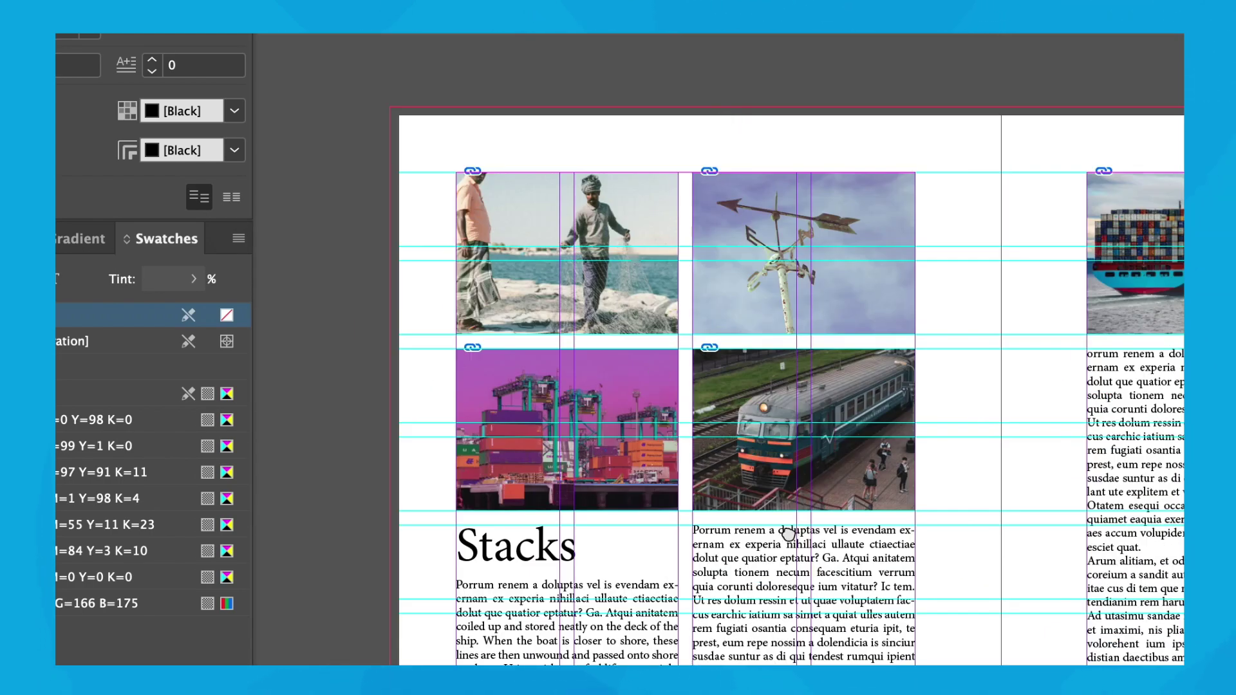
{"action": "scroll", "coordinate": [808, 414], "scroll_direction": "down", "scroll_amount": 3}
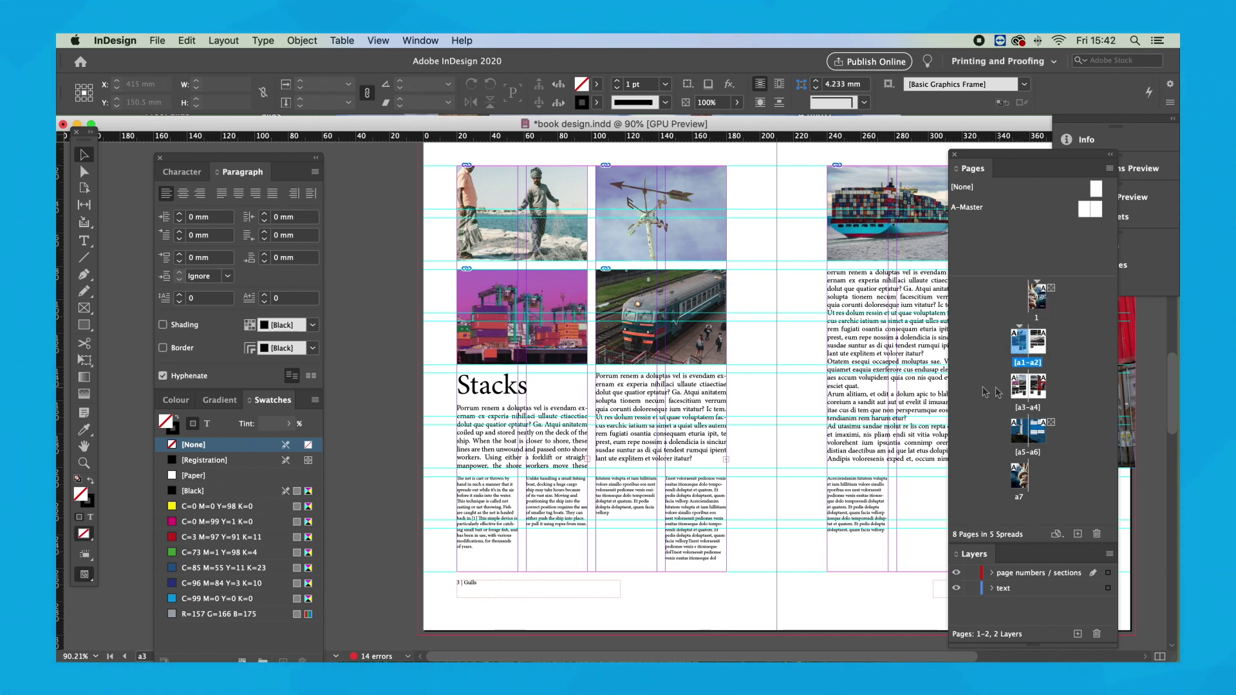
{"action": "left_click", "coordinate": [1018, 390]}
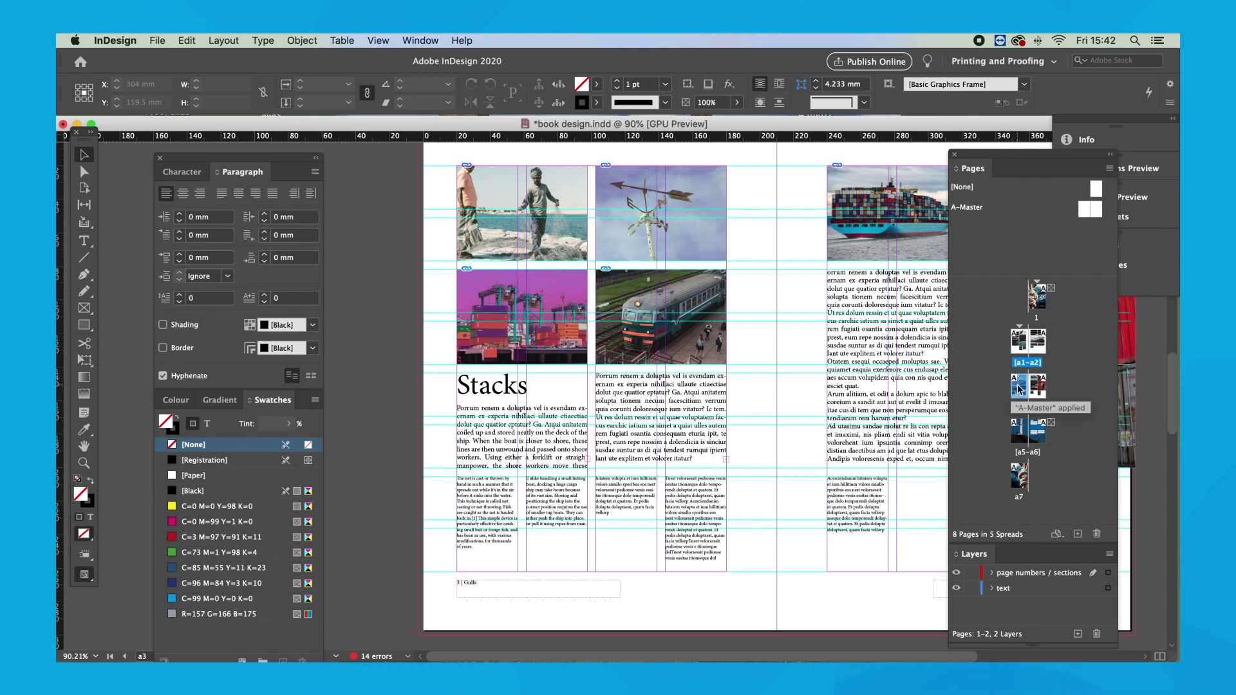
{"action": "right_click", "coordinate": [1016, 390]}
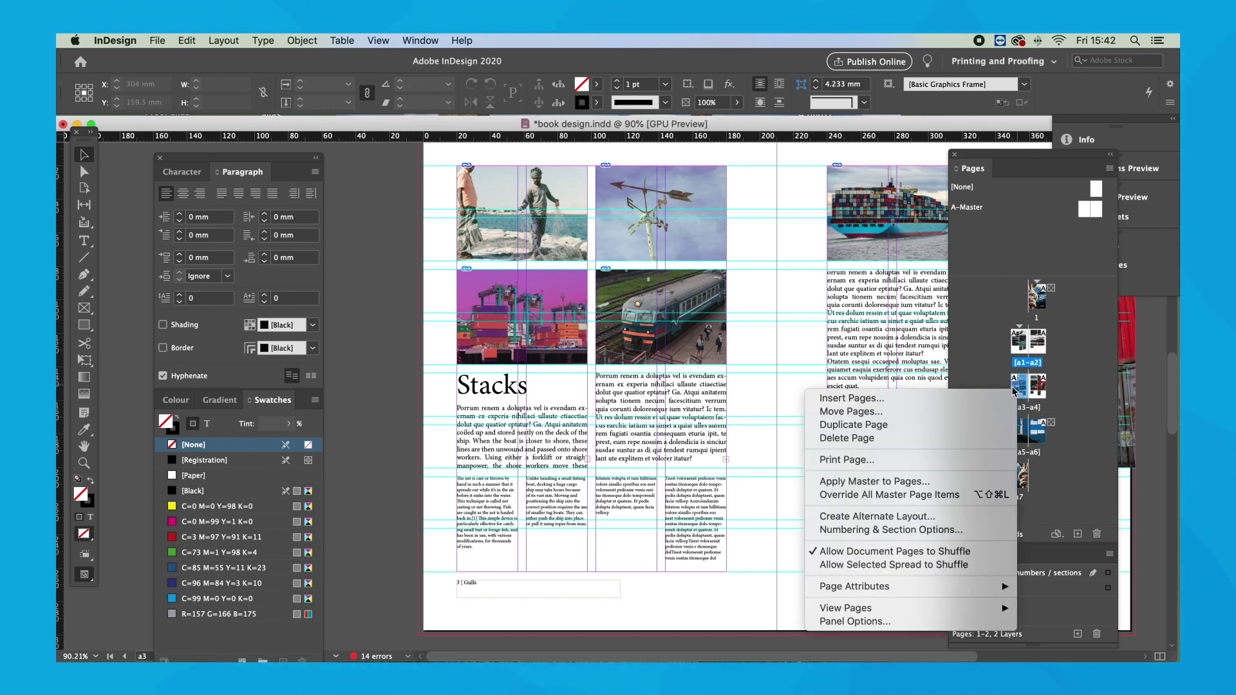
{"action": "left_click", "coordinate": [917, 530]}
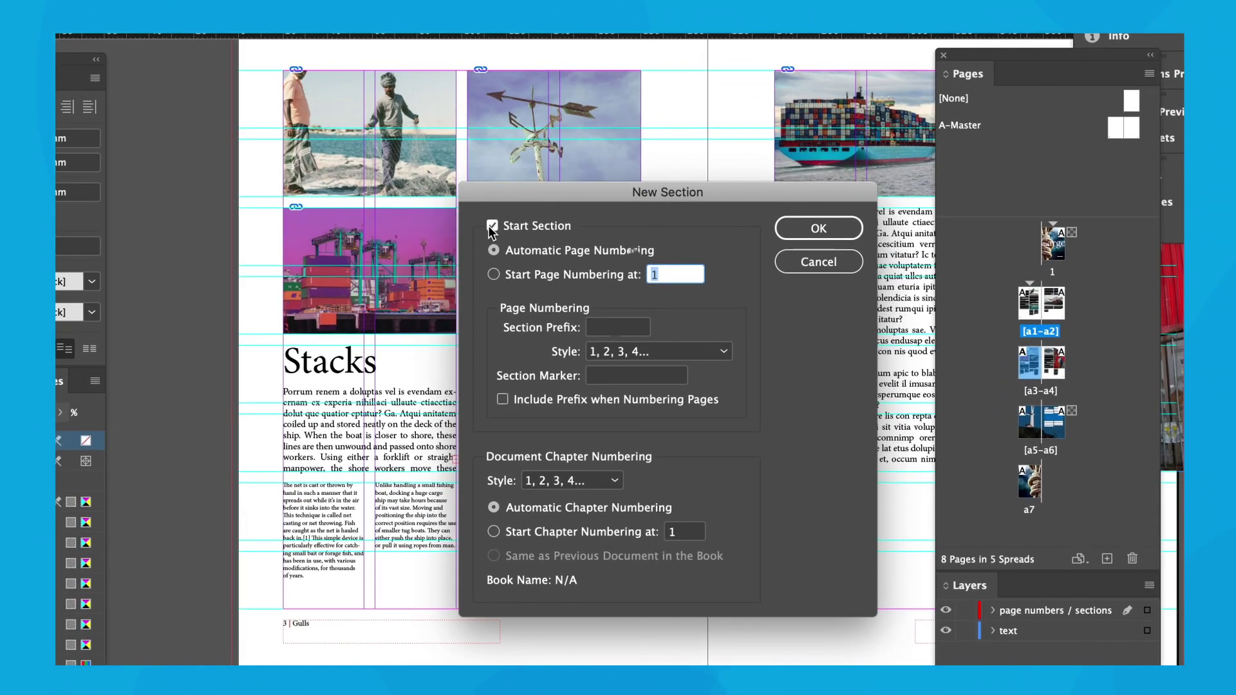
{"action": "left_click", "coordinate": [494, 274]}
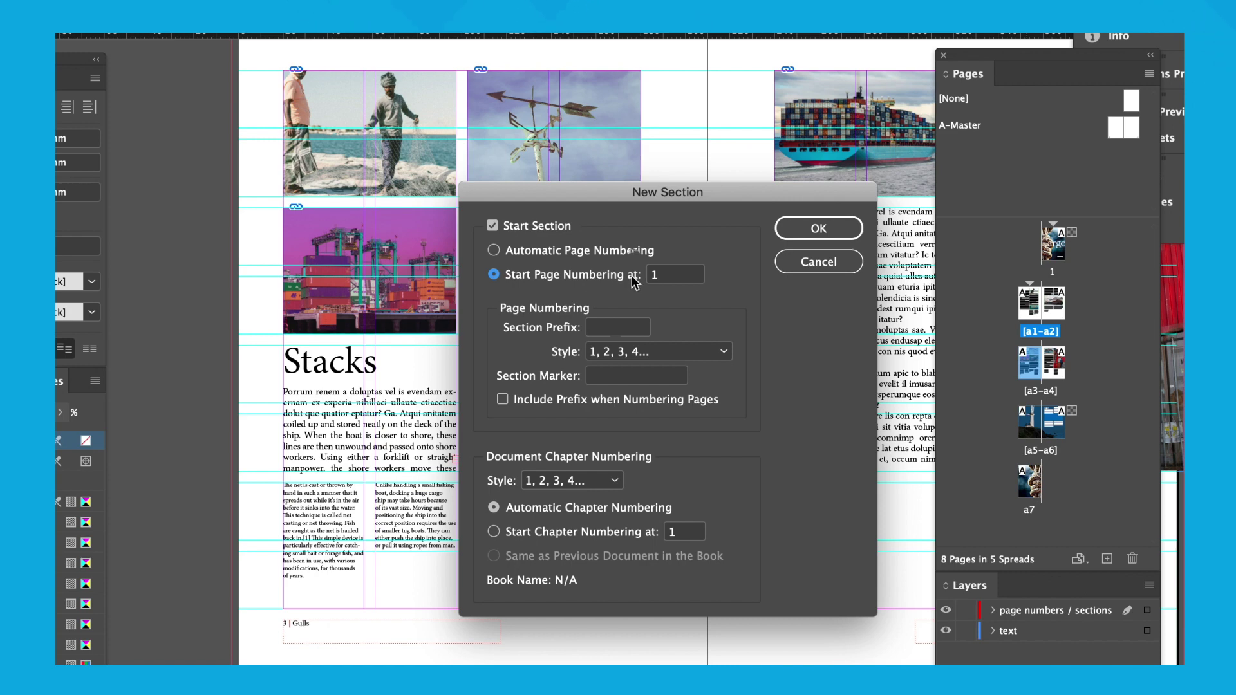
{"action": "left_click", "coordinate": [591, 326]}
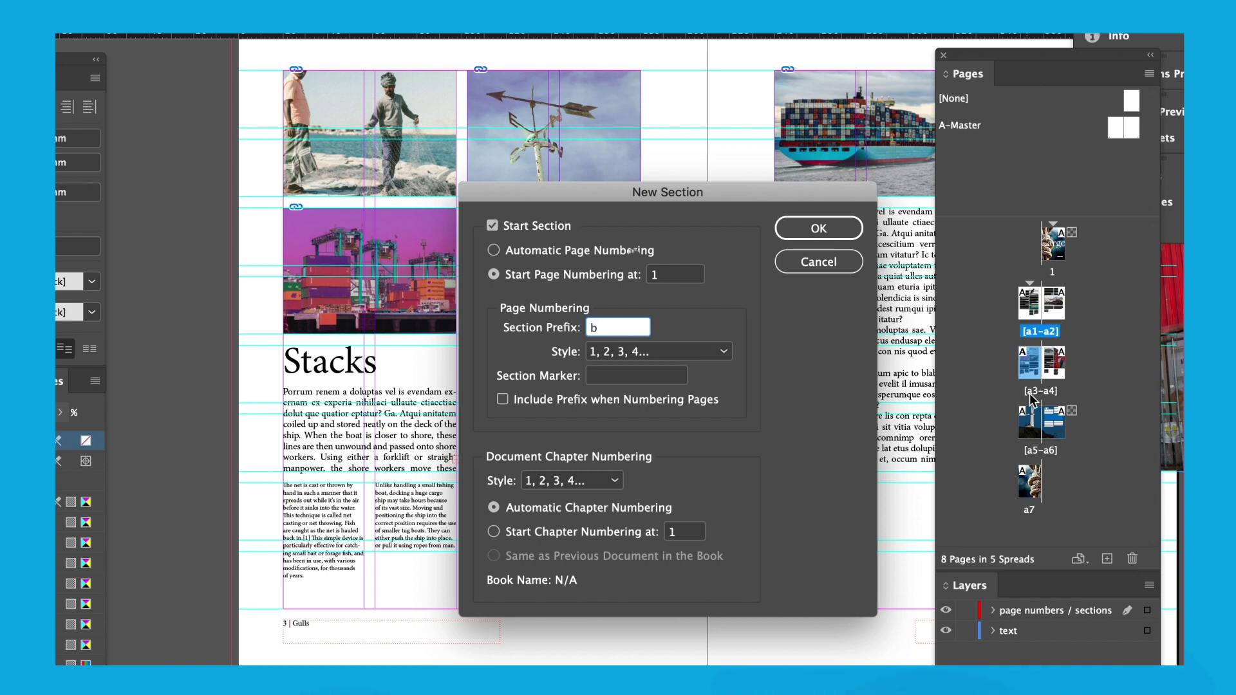
Step: Set the section marker to "Stacks" and create the section
{"action": "left_click", "coordinate": [612, 378]}
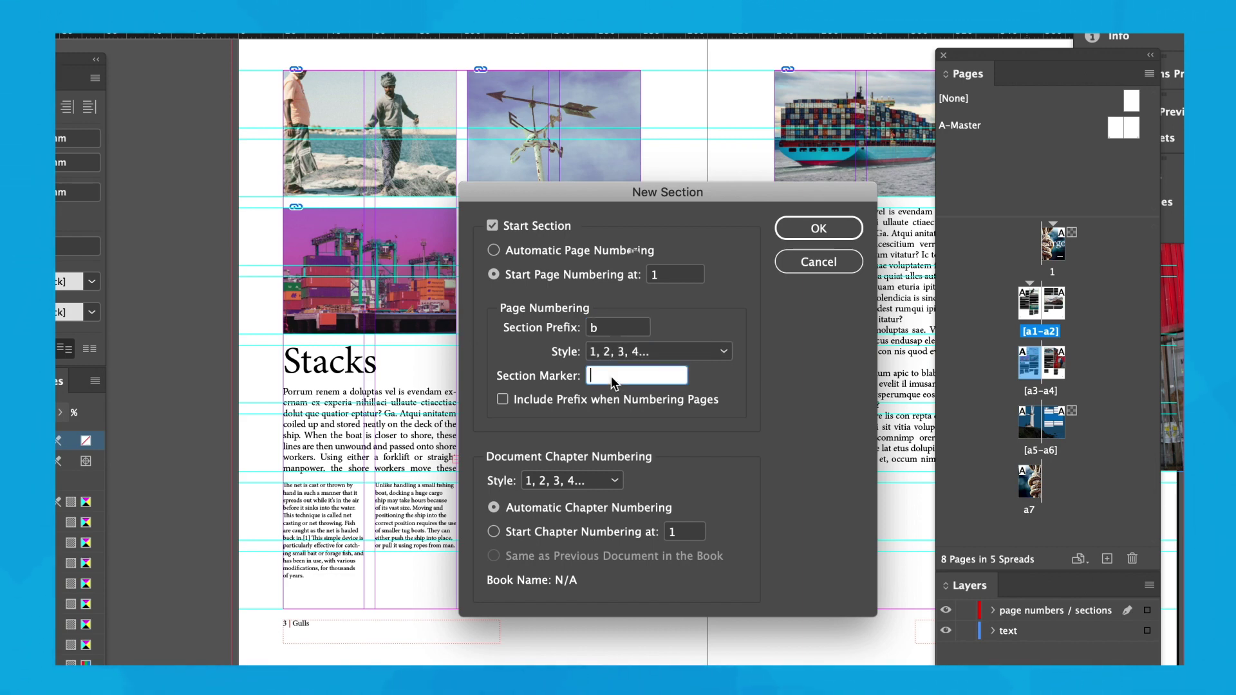
{"action": "type", "text": "Stacks"}
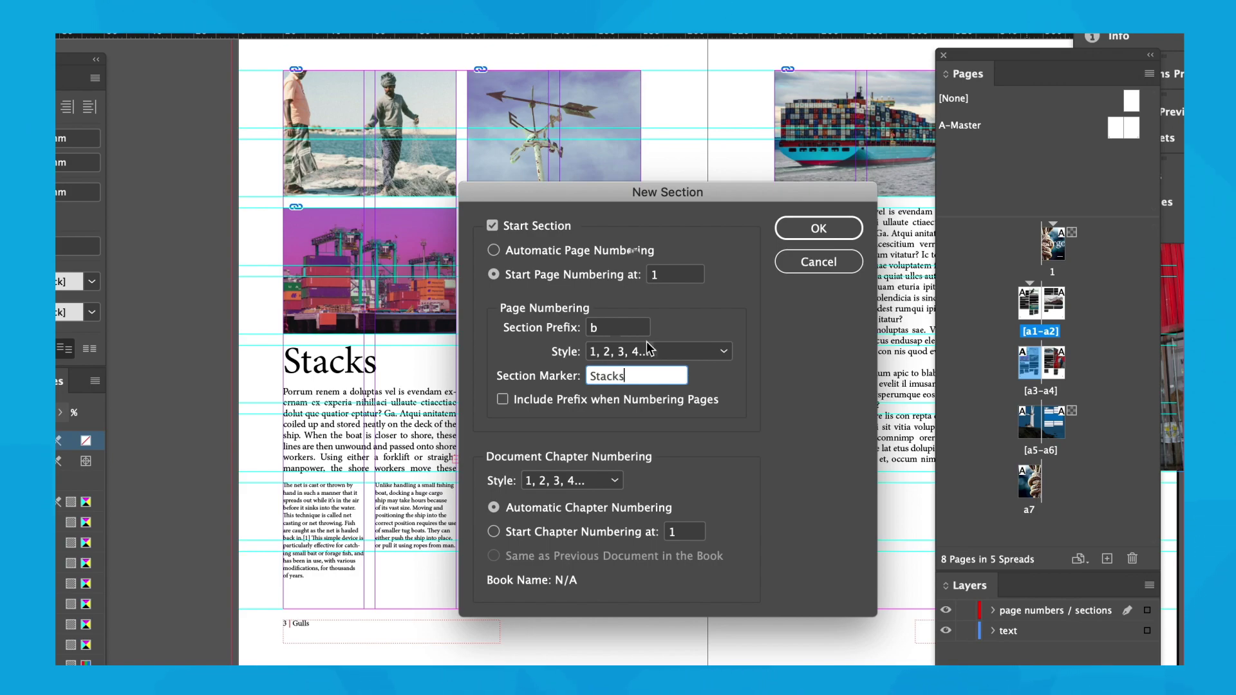
{"action": "left_click", "coordinate": [817, 228]}
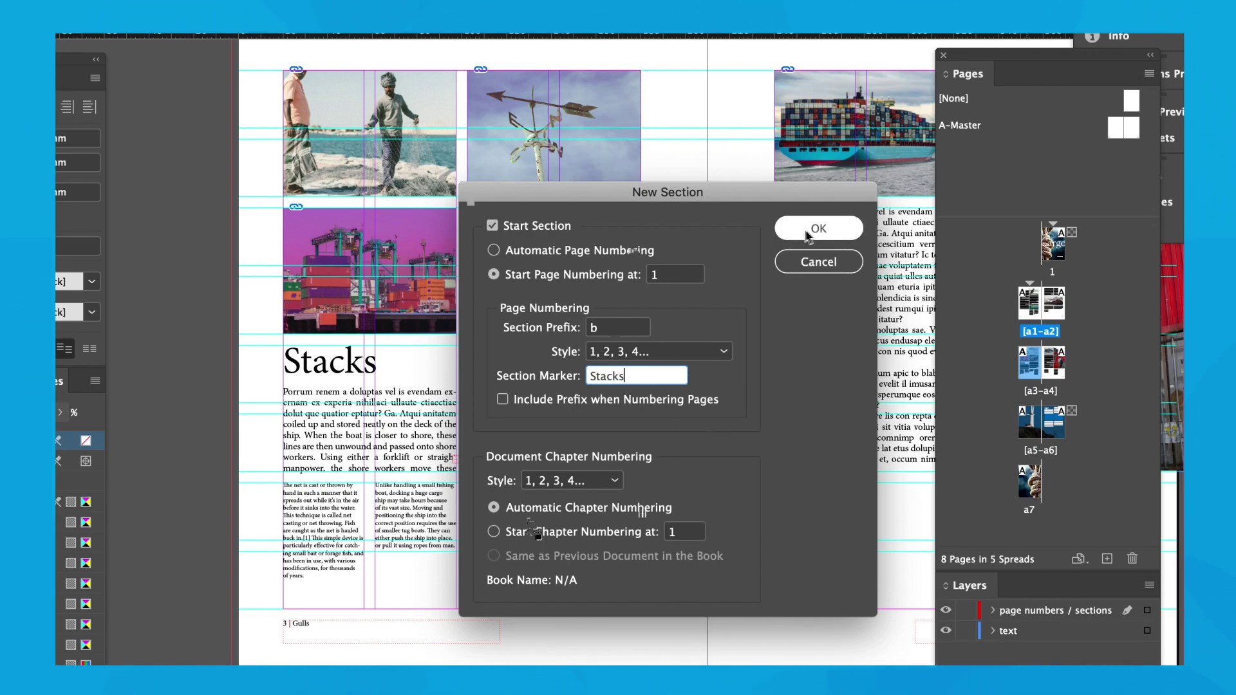
Step: Insert 4 pages based on A-Master after page b2
{"action": "left_click_drag", "start_coordinate": [565, 637], "coordinate": [601, 96]}
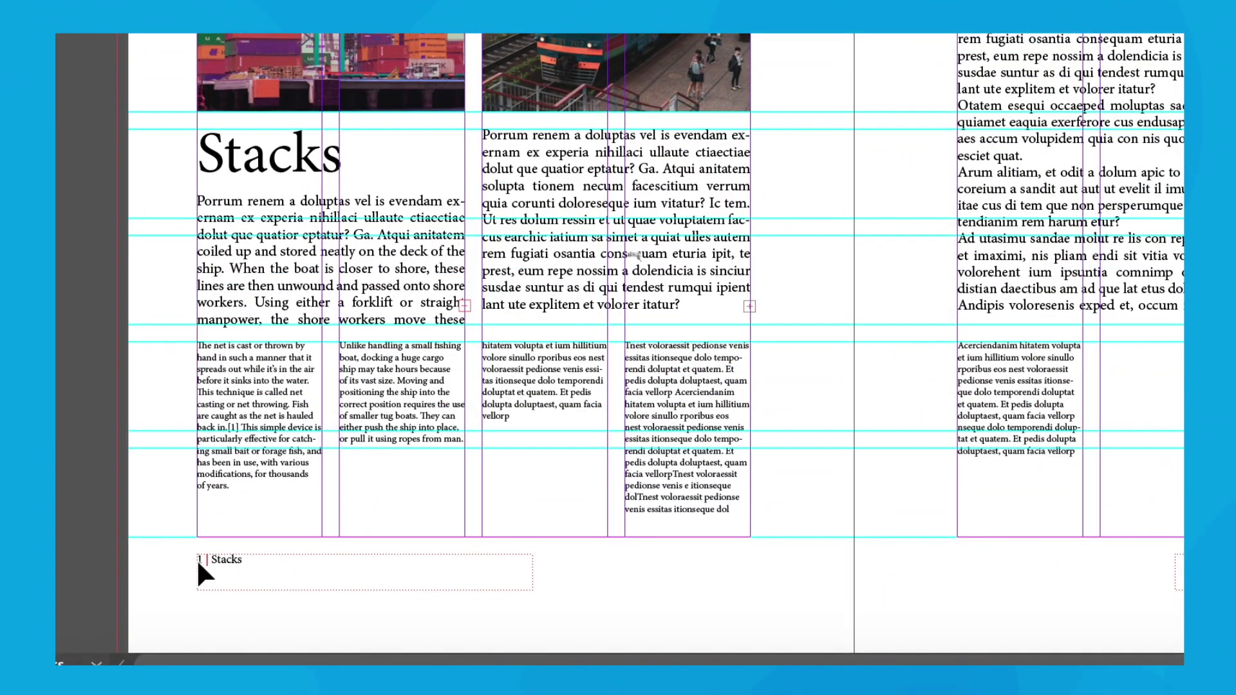
{"action": "key", "text": "space"}
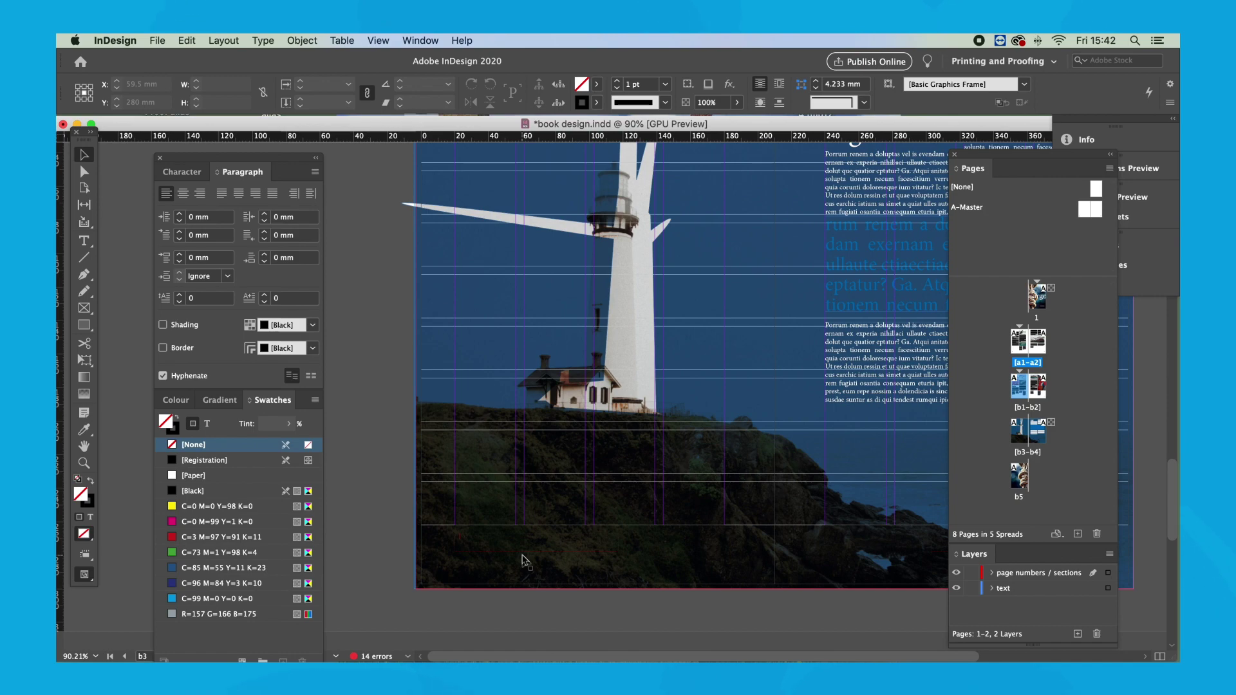
{"action": "scroll", "coordinate": [582, 541], "scroll_direction": "up", "scroll_amount": 10}
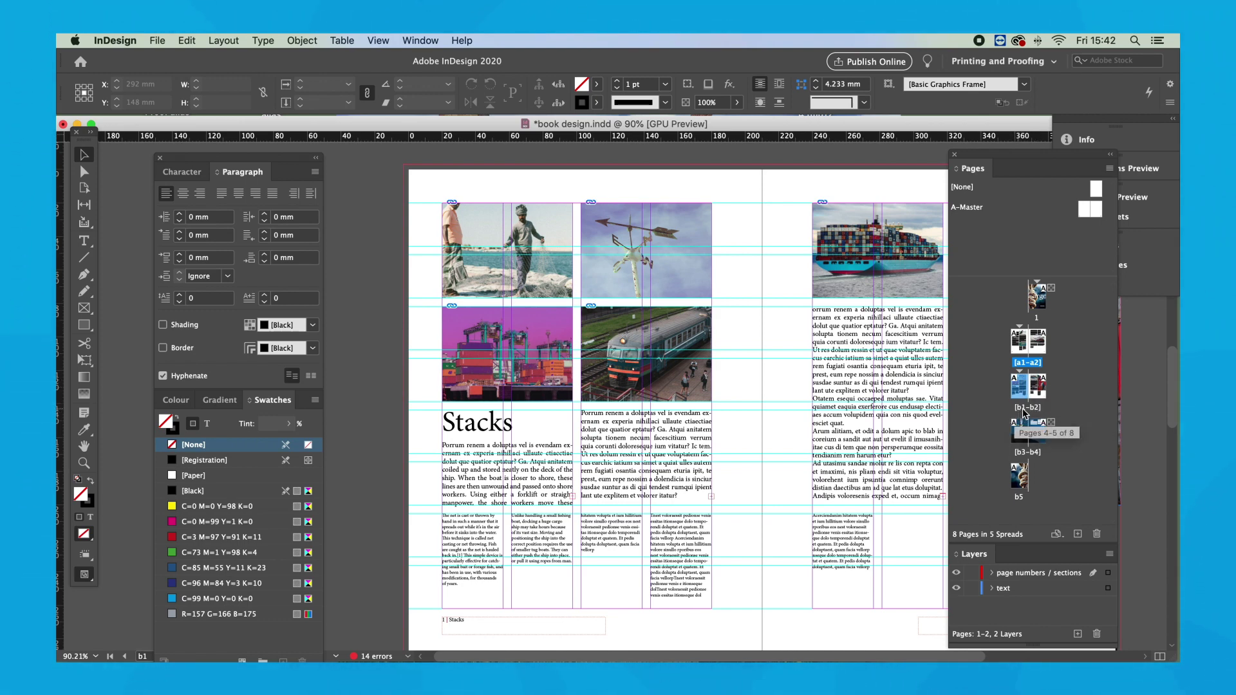
{"action": "left_click", "coordinate": [1033, 385]}
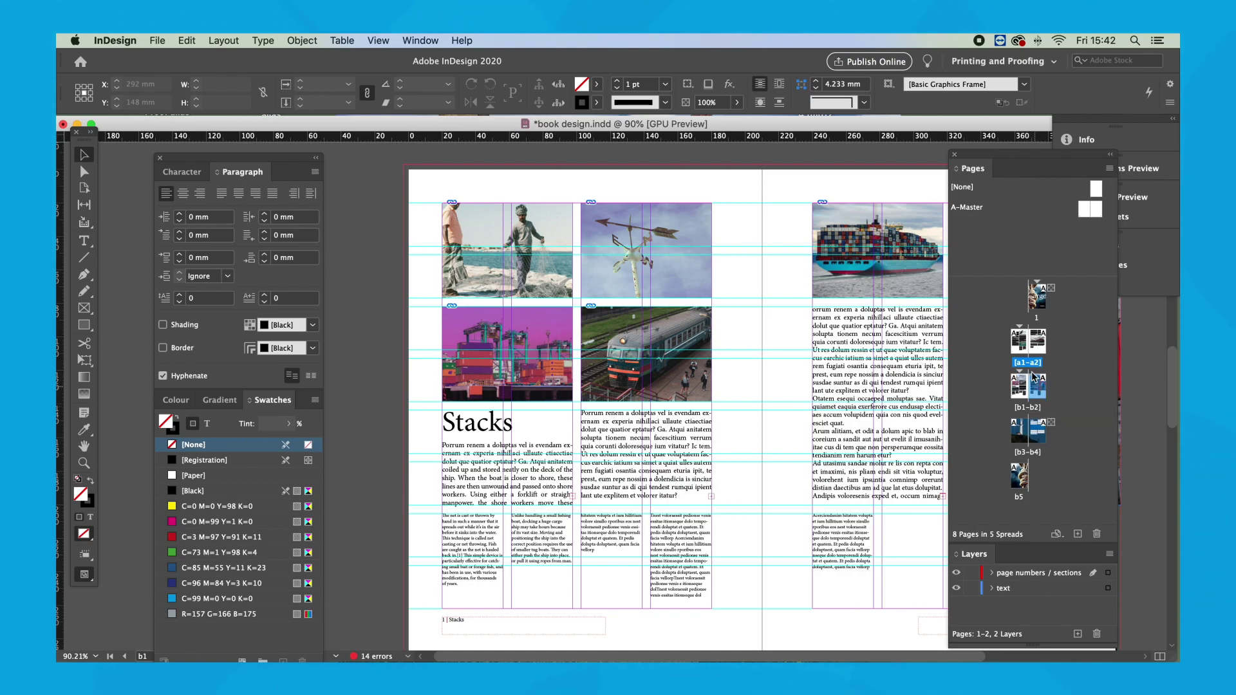
{"action": "left_click", "coordinate": [1109, 169]}
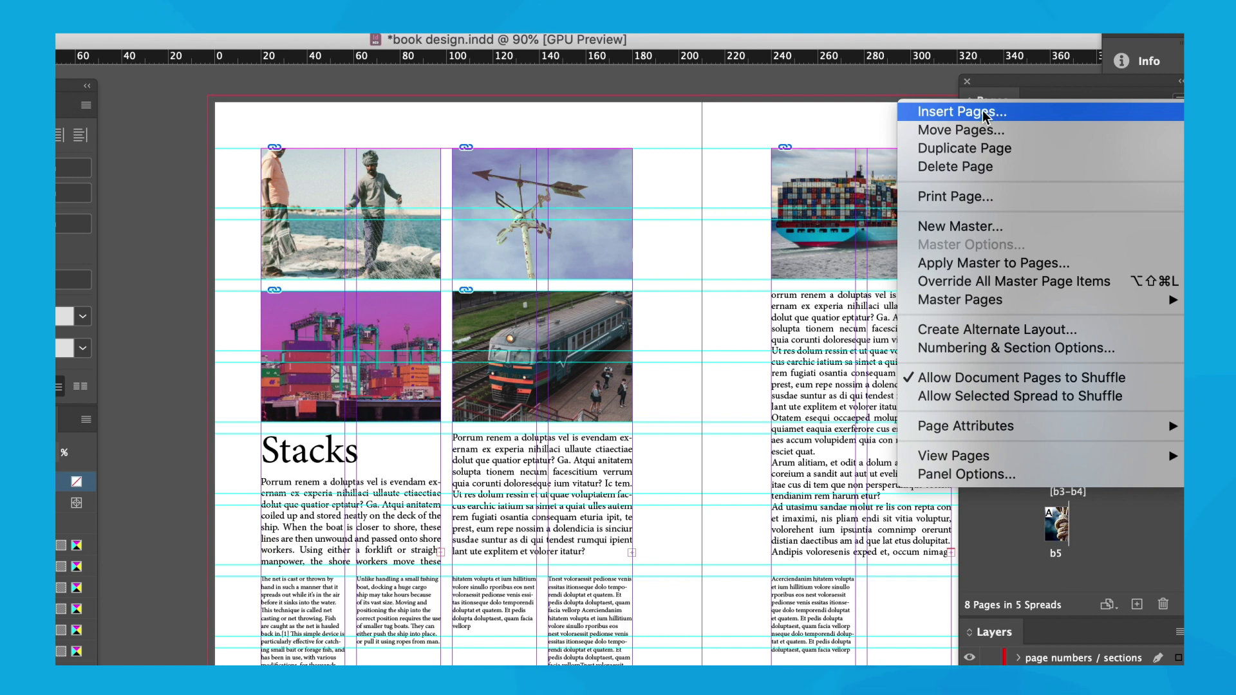
{"action": "left_click", "coordinate": [982, 116]}
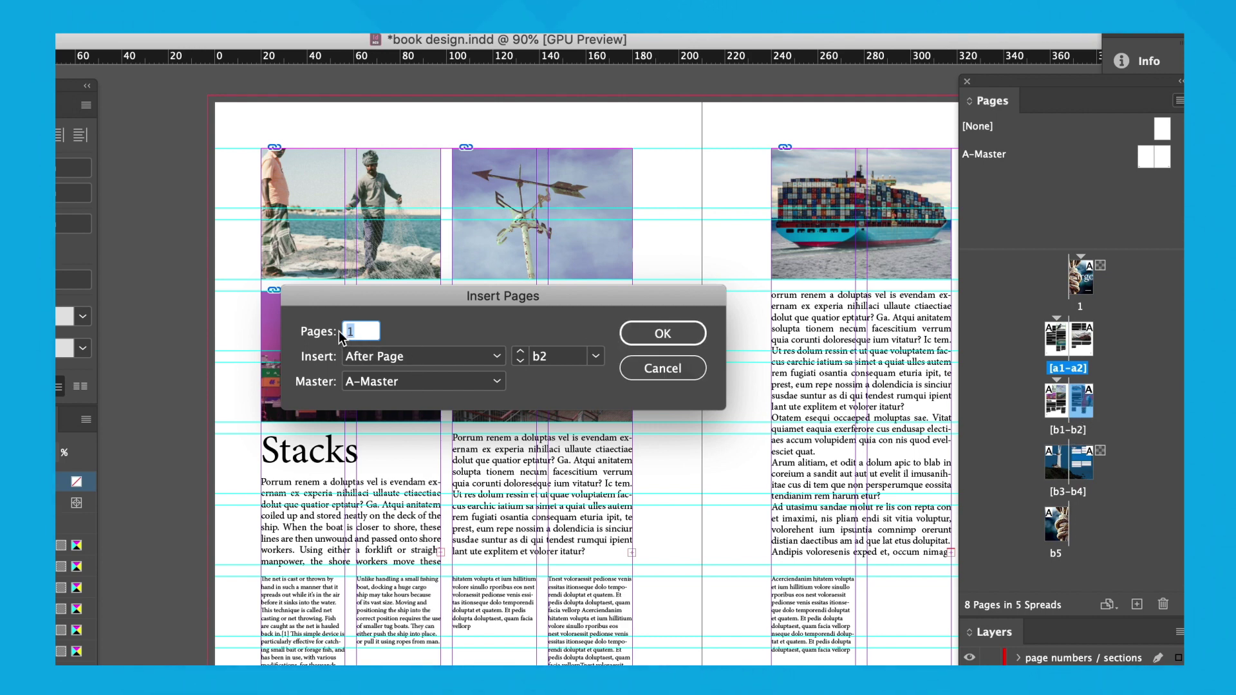
{"action": "type", "text": "4"}
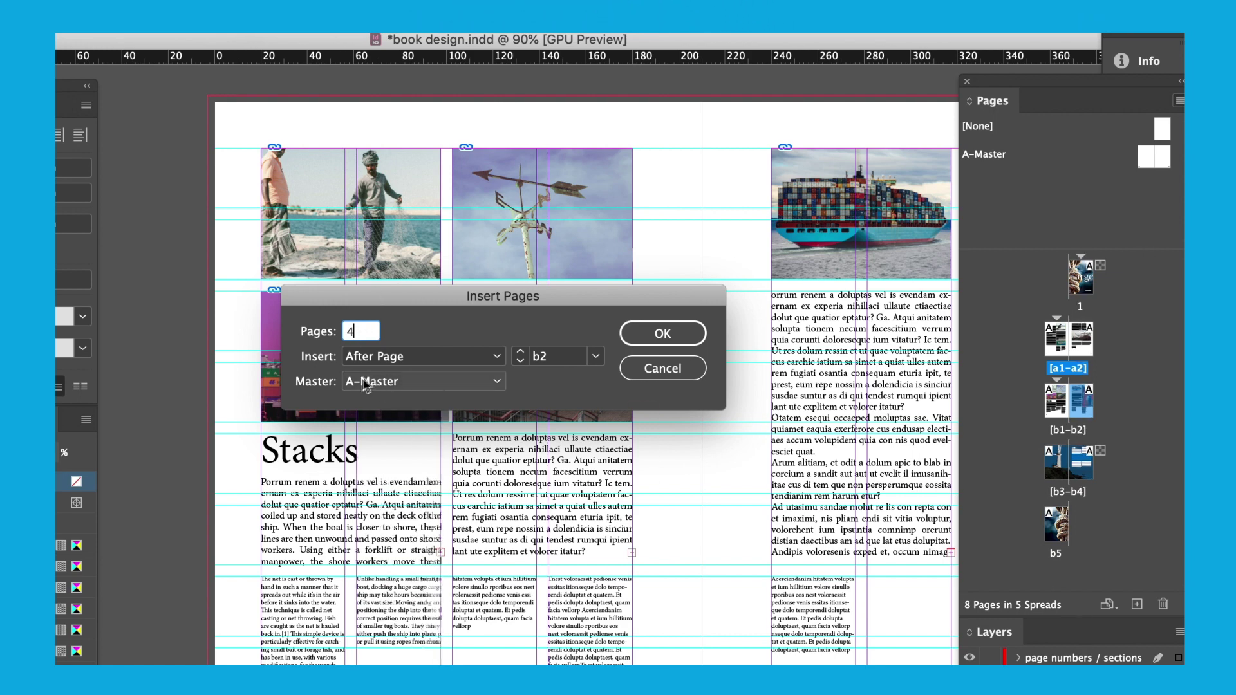
{"action": "left_click", "coordinate": [673, 331]}
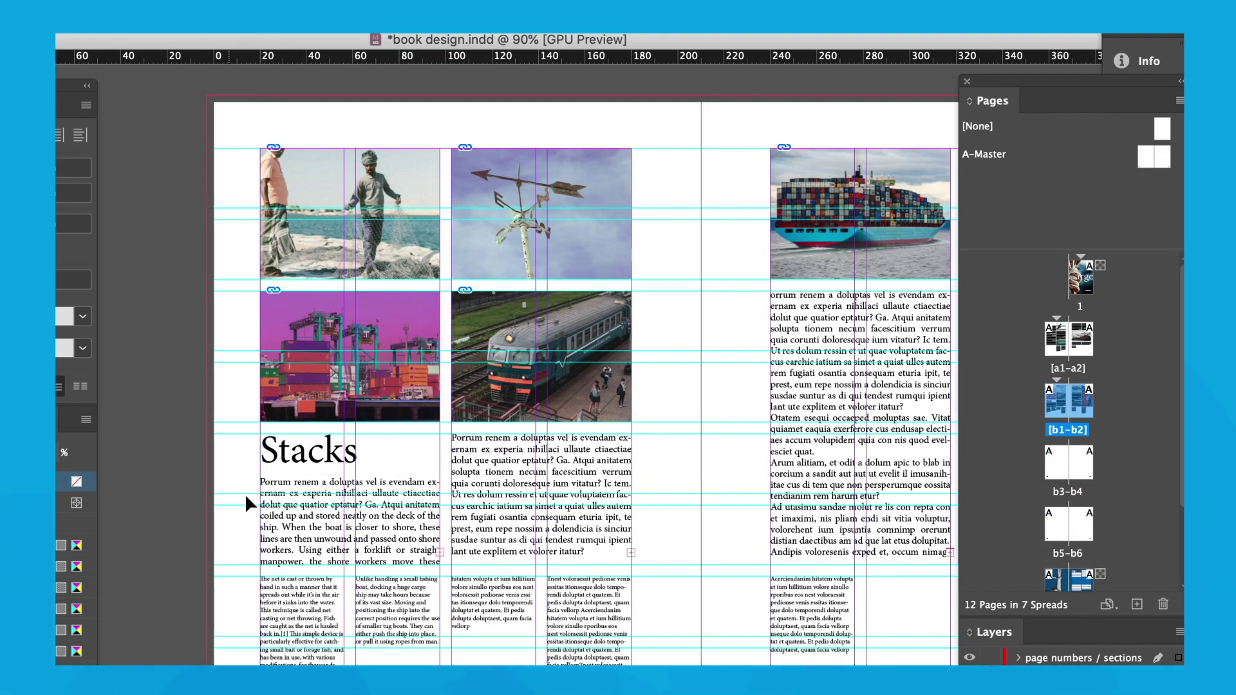
Step: Examine the footer page numbers and section names on the inserted pages and back on the Gulls spread
{"action": "scroll", "coordinate": [331, 543], "scroll_direction": "down", "scroll_amount": 10}
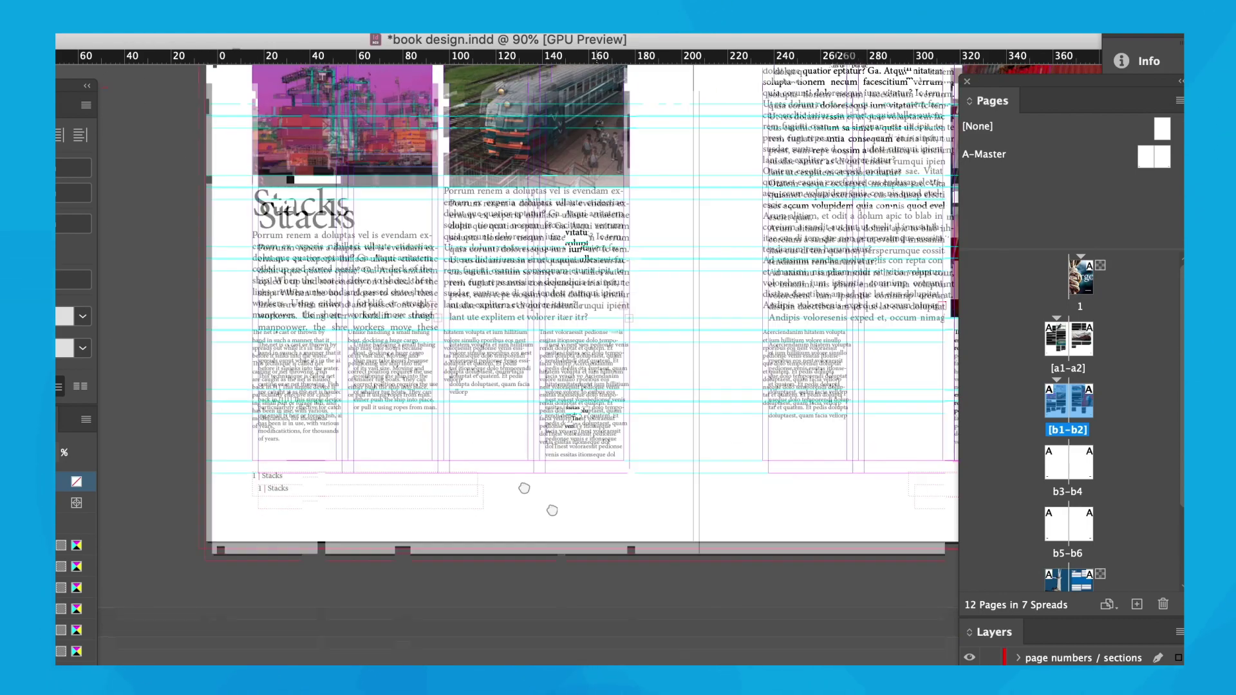
{"action": "scroll", "coordinate": [495, 479], "scroll_direction": "down", "scroll_amount": 3}
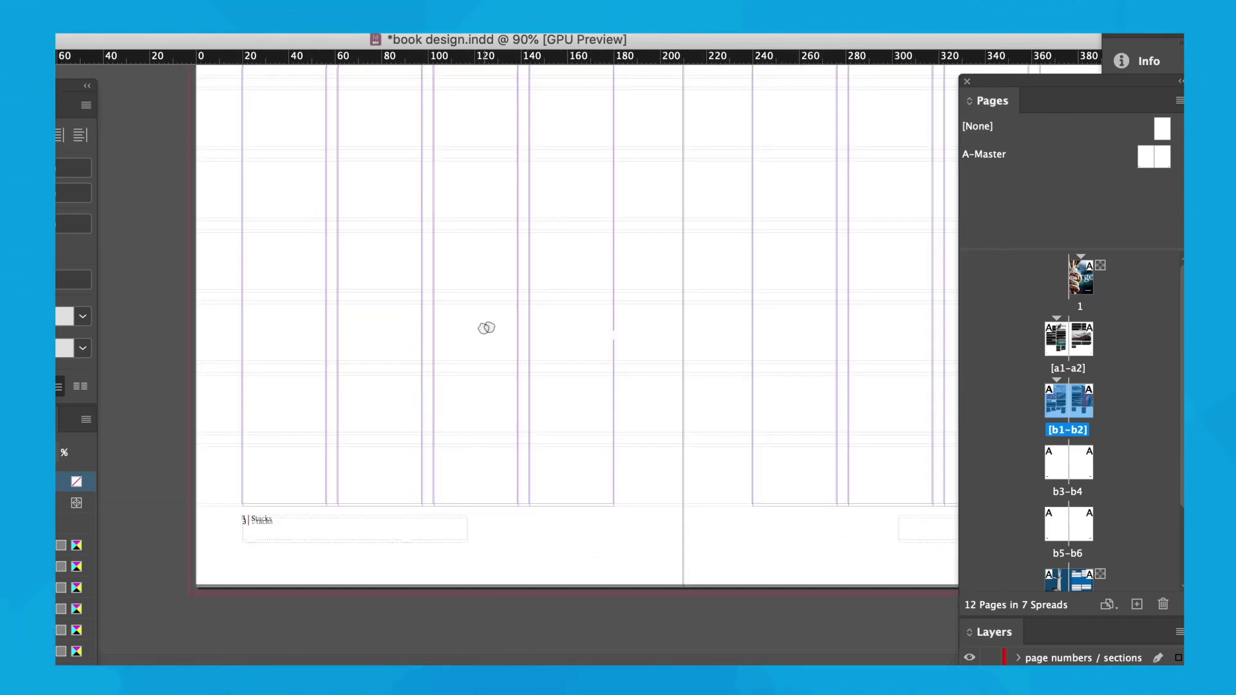
{"action": "scroll", "coordinate": [244, 524], "scroll_direction": "right", "scroll_amount": 8}
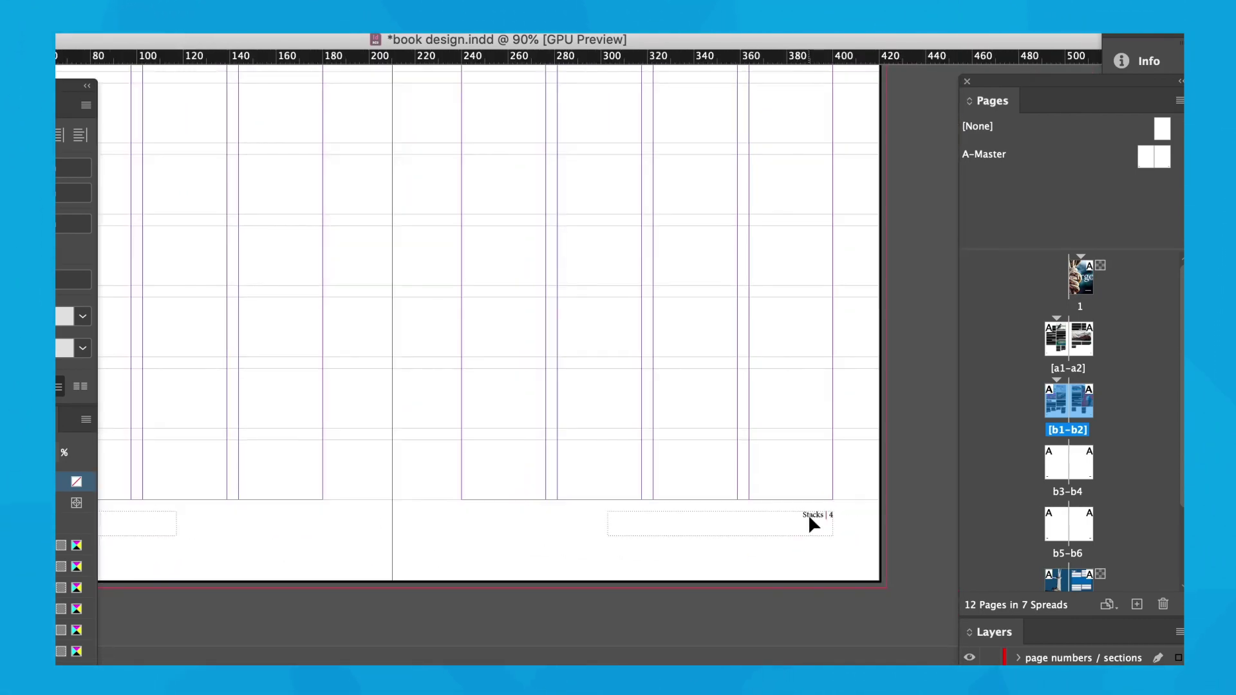
{"action": "scroll", "coordinate": [629, 583], "scroll_direction": "down", "scroll_amount": 10}
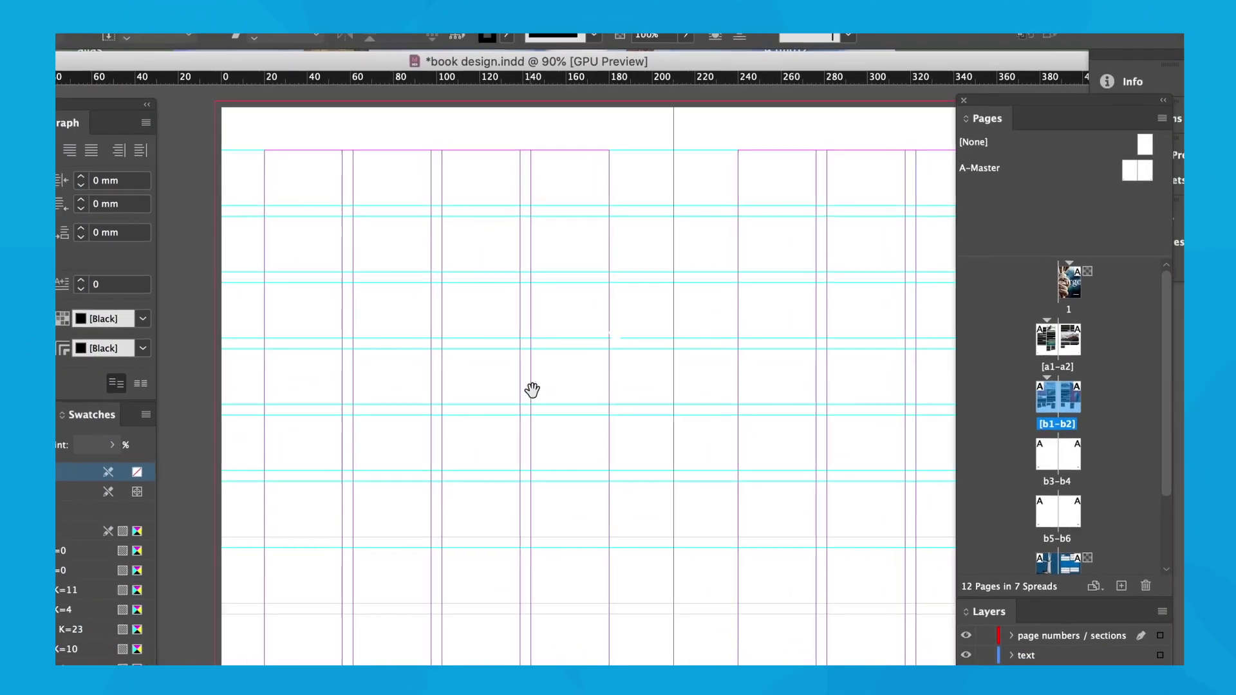
{"action": "scroll", "coordinate": [641, 340], "scroll_direction": "up", "scroll_amount": 10}
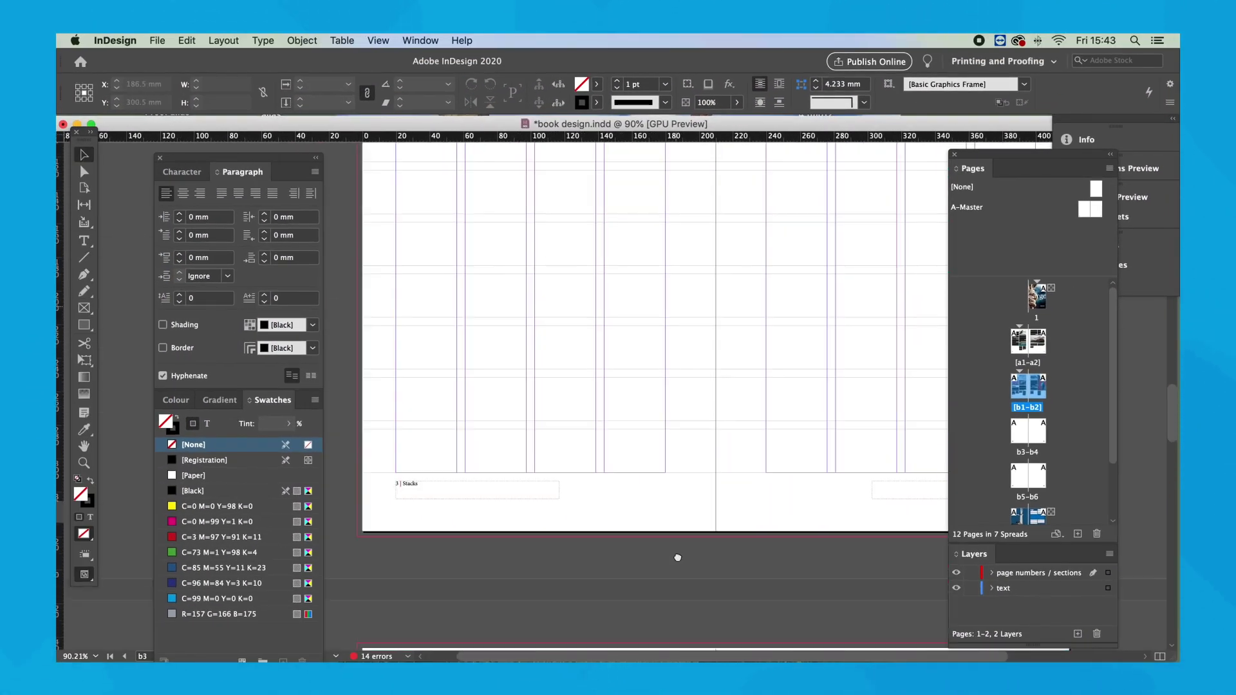
{"action": "scroll", "coordinate": [737, 430], "scroll_direction": "up", "scroll_amount": 10}
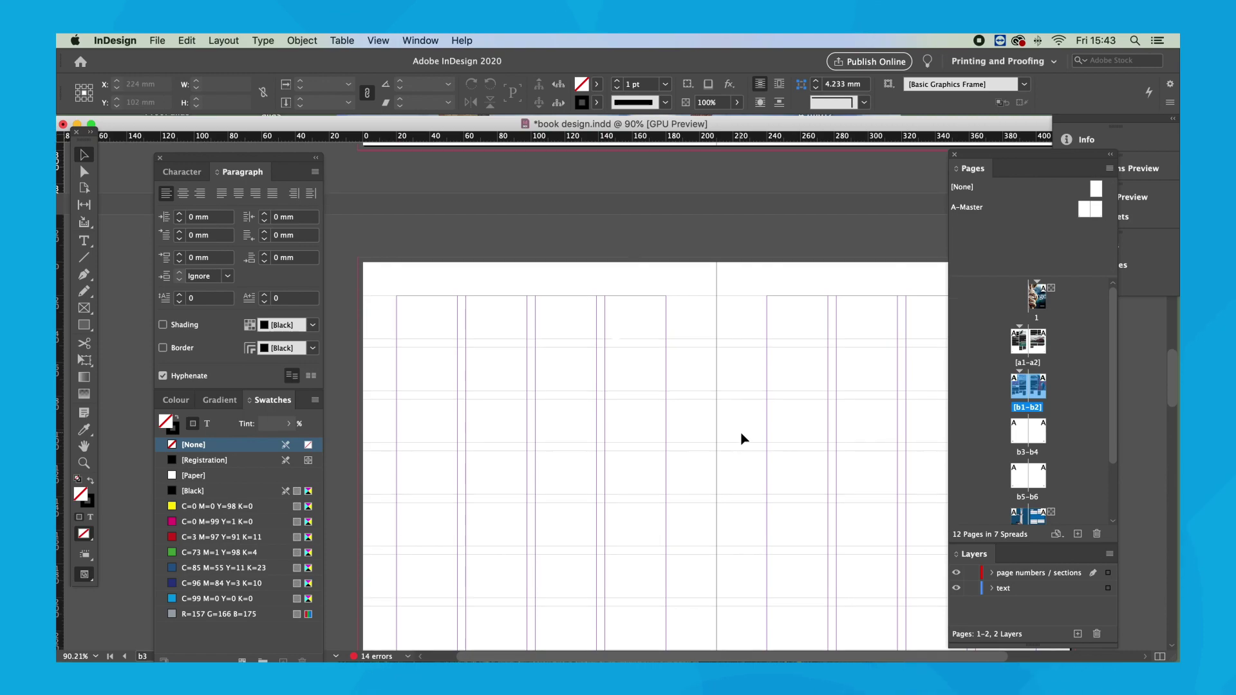
{"action": "scroll", "coordinate": [740, 438], "scroll_direction": "up", "scroll_amount": 15}
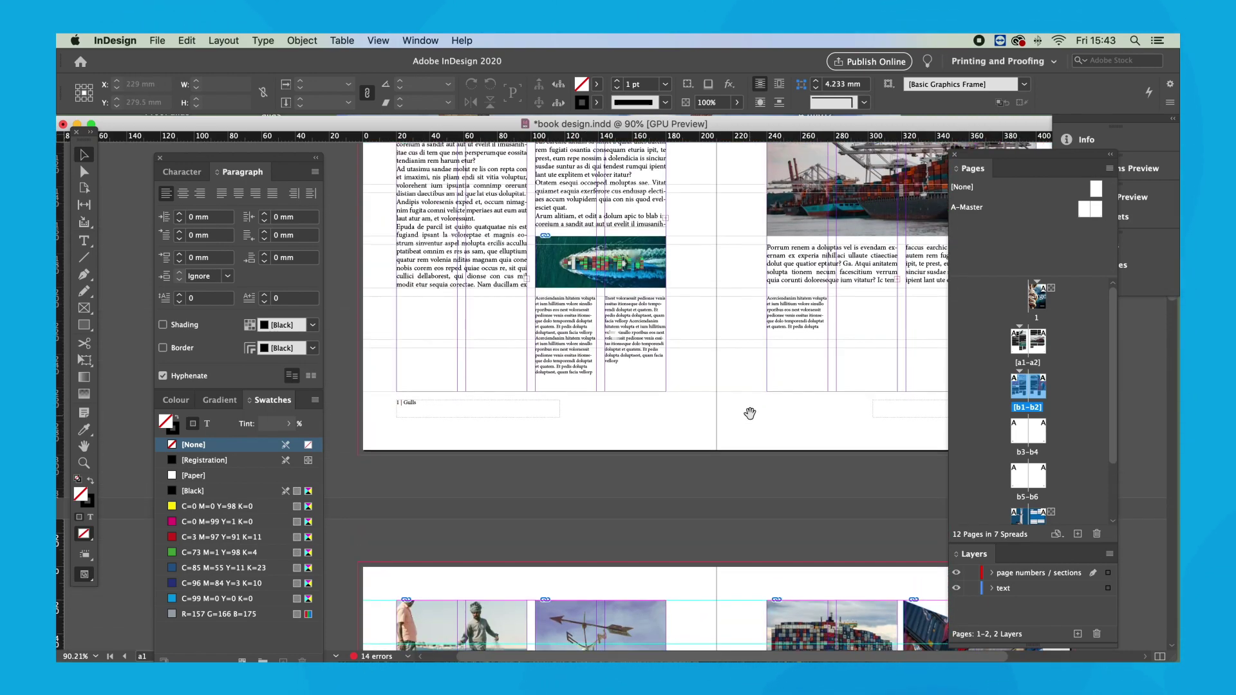
Step: Try applying the [None] master to pages c1 and c2 of the Light spread, and undo both applications
{"action": "left_click_drag", "start_coordinate": [677, 473], "coordinate": [681, 435]}
{"action": "left_click_drag", "start_coordinate": [641, 500], "coordinate": [783, 389]}
{"action": "scroll", "coordinate": [464, 433], "scroll_direction": "down", "scroll_amount": 5}
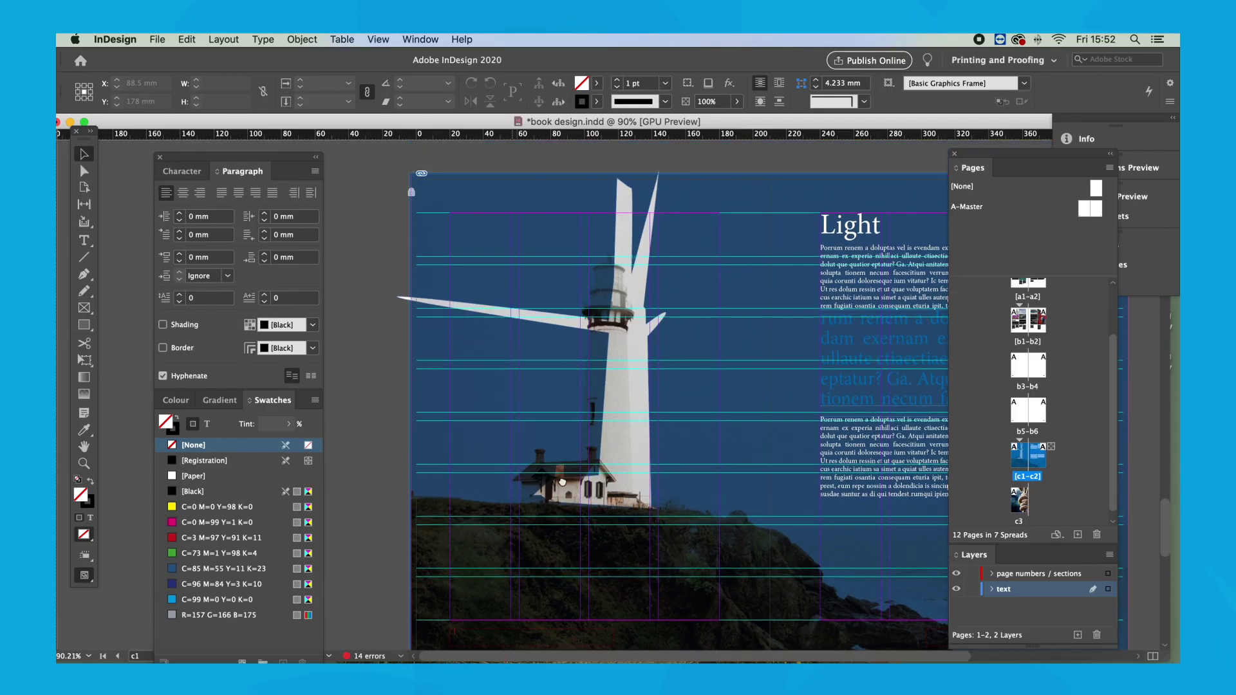
{"action": "scroll", "coordinate": [454, 536], "scroll_direction": "up", "scroll_amount": 5}
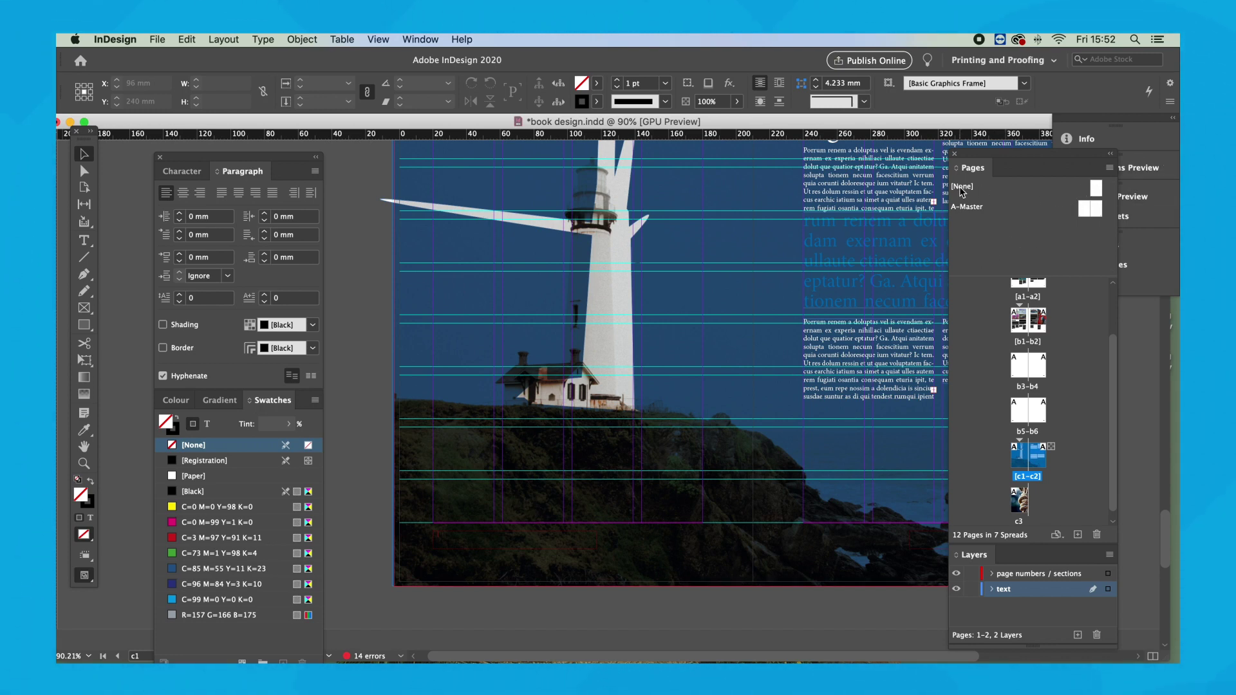
{"action": "left_click_drag", "start_coordinate": [1097, 188], "coordinate": [1022, 458]}
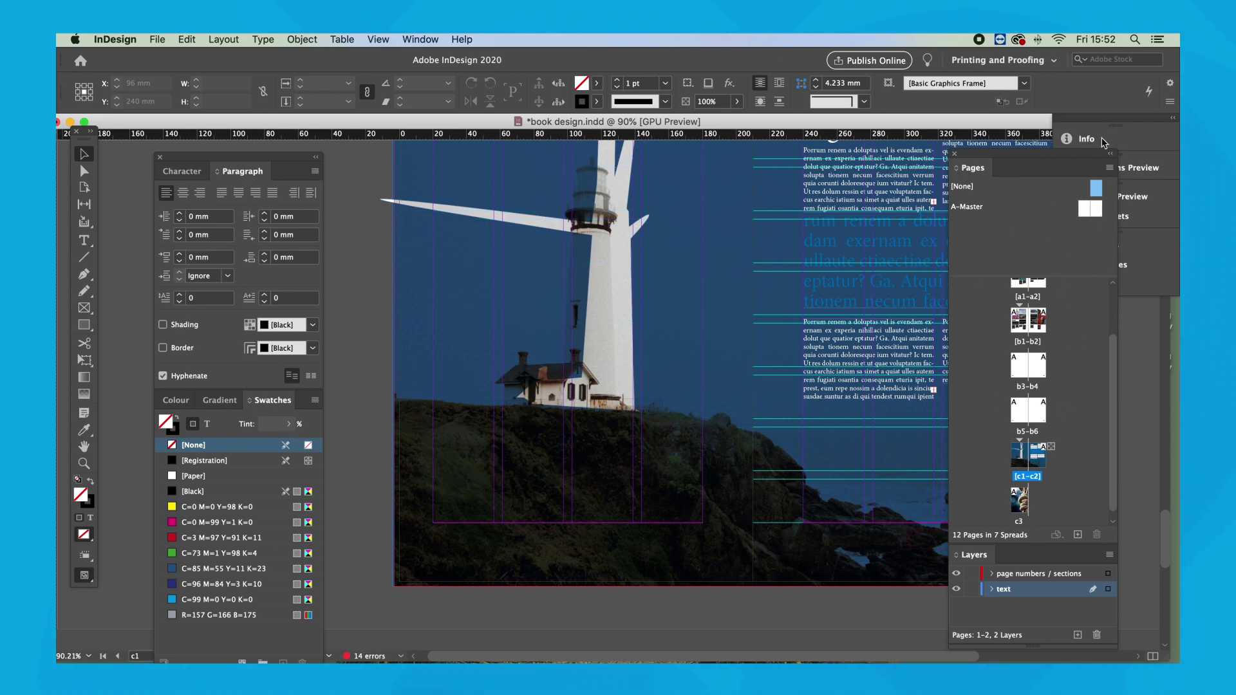
{"action": "left_click_drag", "start_coordinate": [1092, 190], "coordinate": [1039, 458]}
{"action": "key", "text": "super+z"}
{"action": "key", "text": "super+z"}
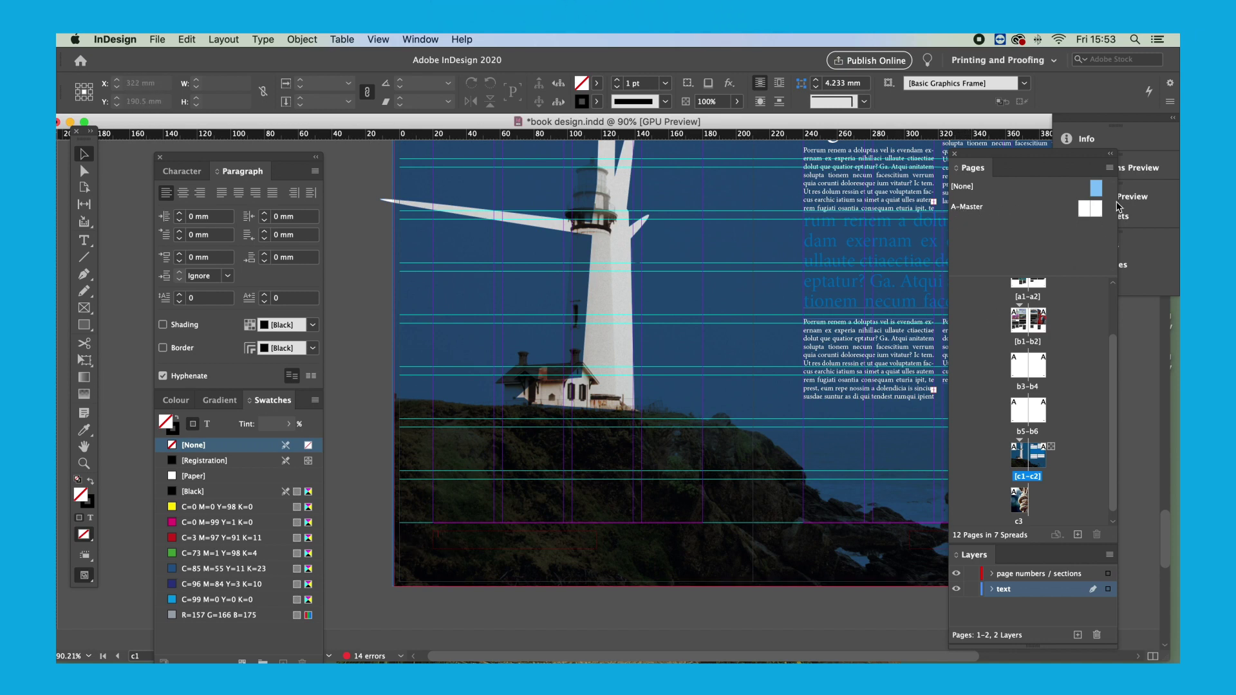
Step: Duplicate the A-Master spread to create a second master
{"action": "left_click", "coordinate": [1088, 216]}
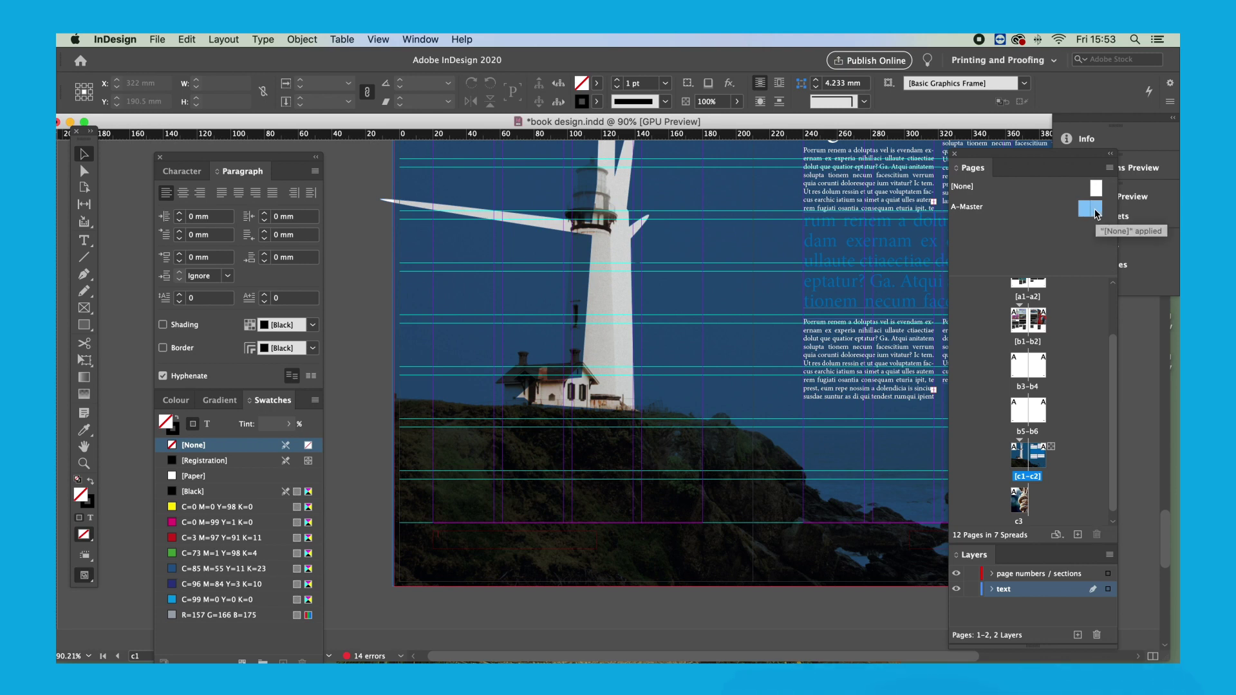
{"action": "right_click", "coordinate": [1096, 214]}
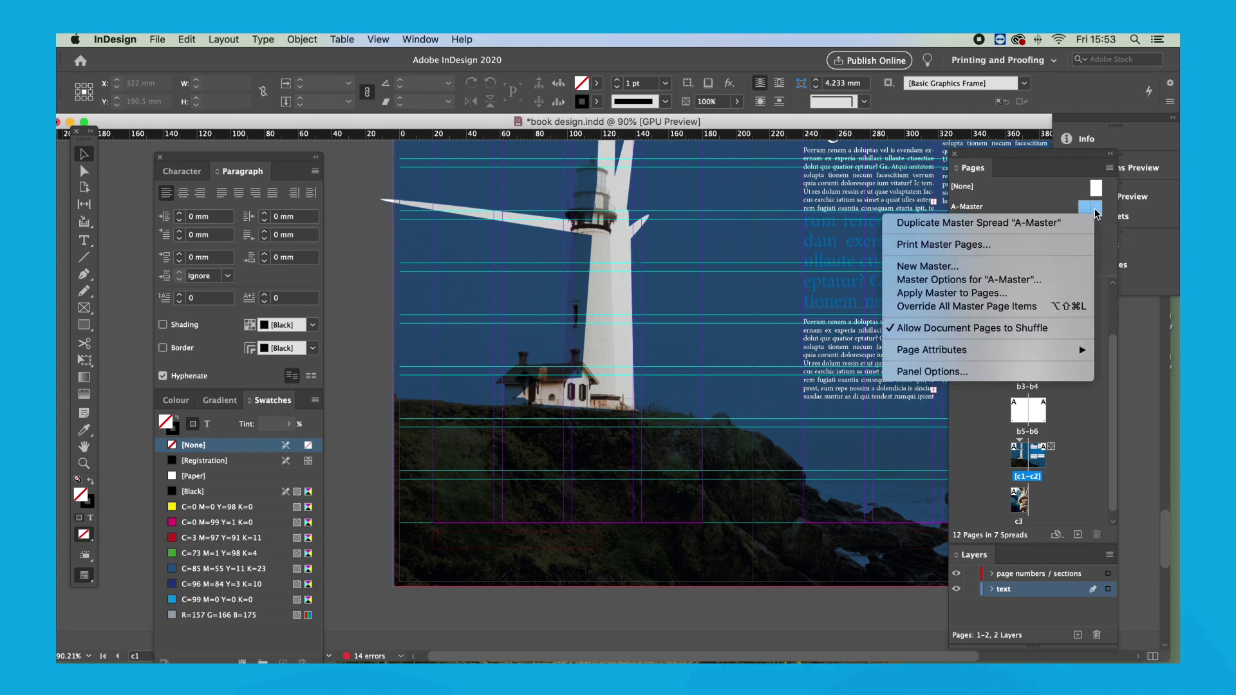
{"action": "left_click", "coordinate": [1032, 222]}
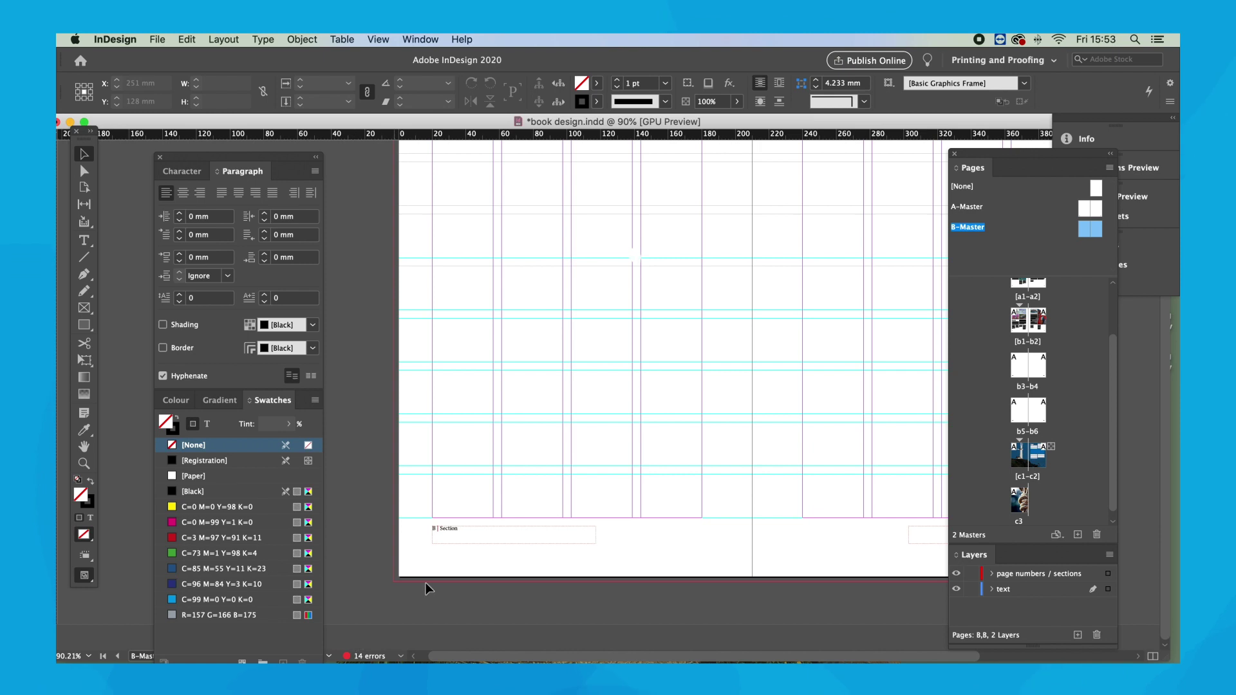
Step: Recolour the page number marker and section marker in B-Master's left-page footer to the [Paper] swatch
{"action": "key", "text": "t"}
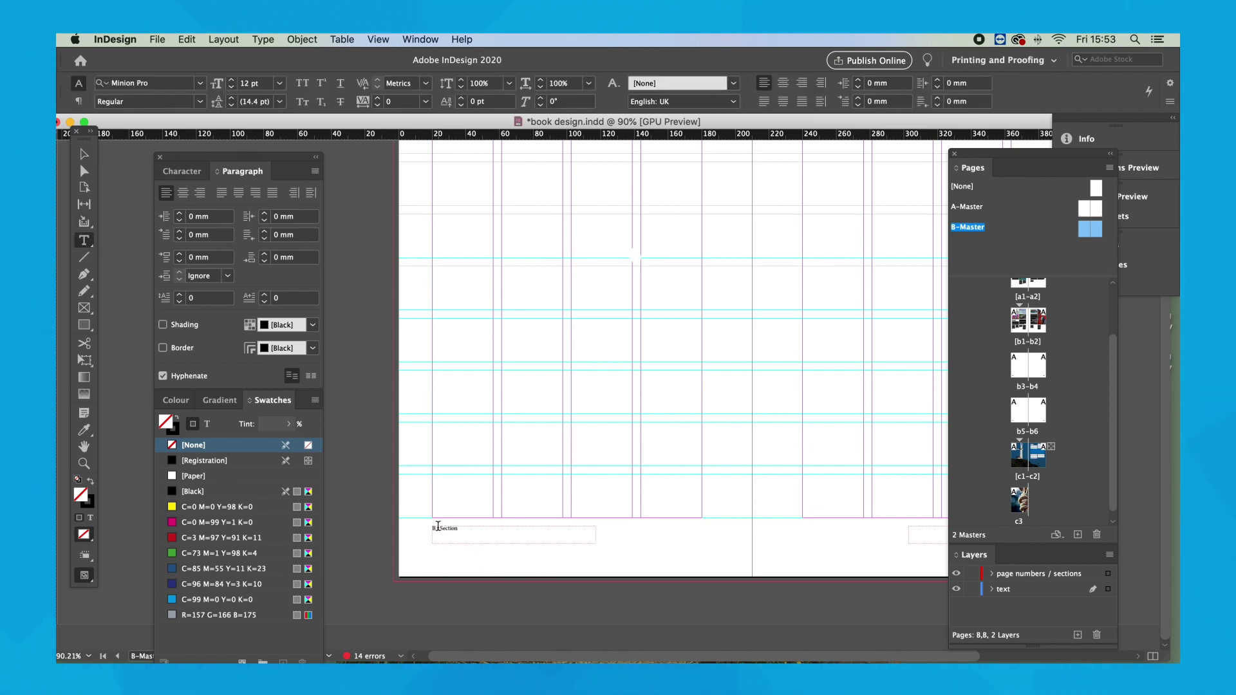
{"action": "double_click", "coordinate": [435, 527]}
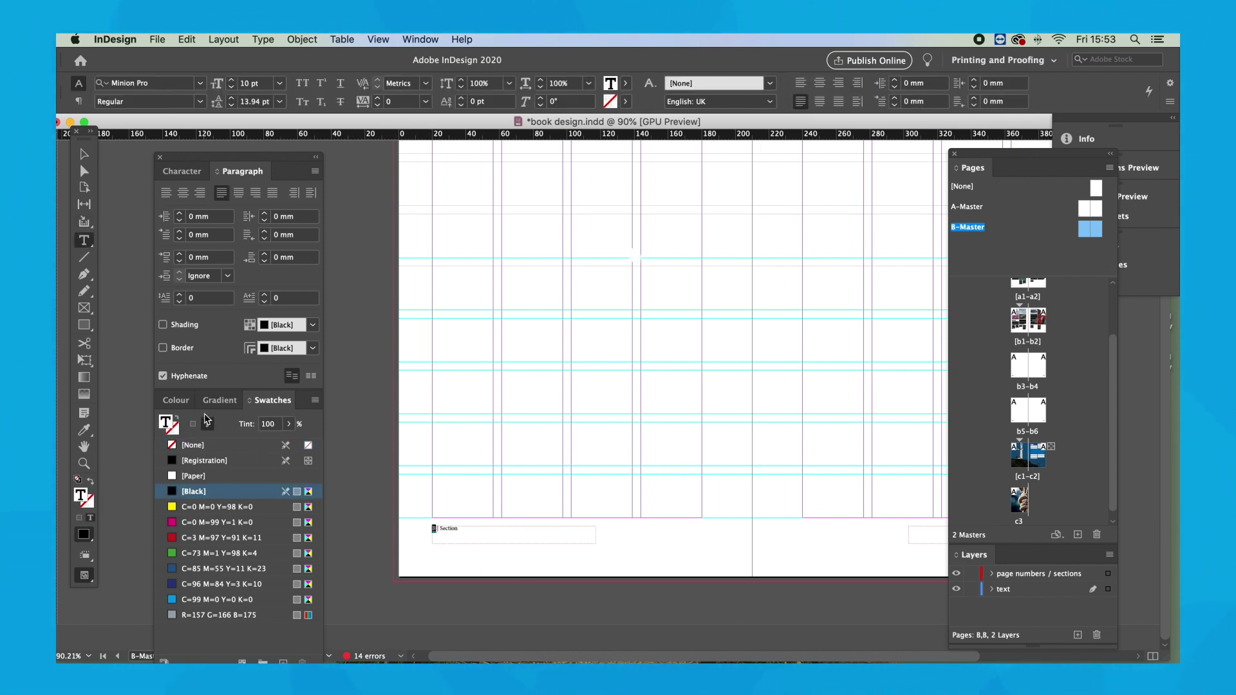
{"action": "left_click", "coordinate": [194, 476]}
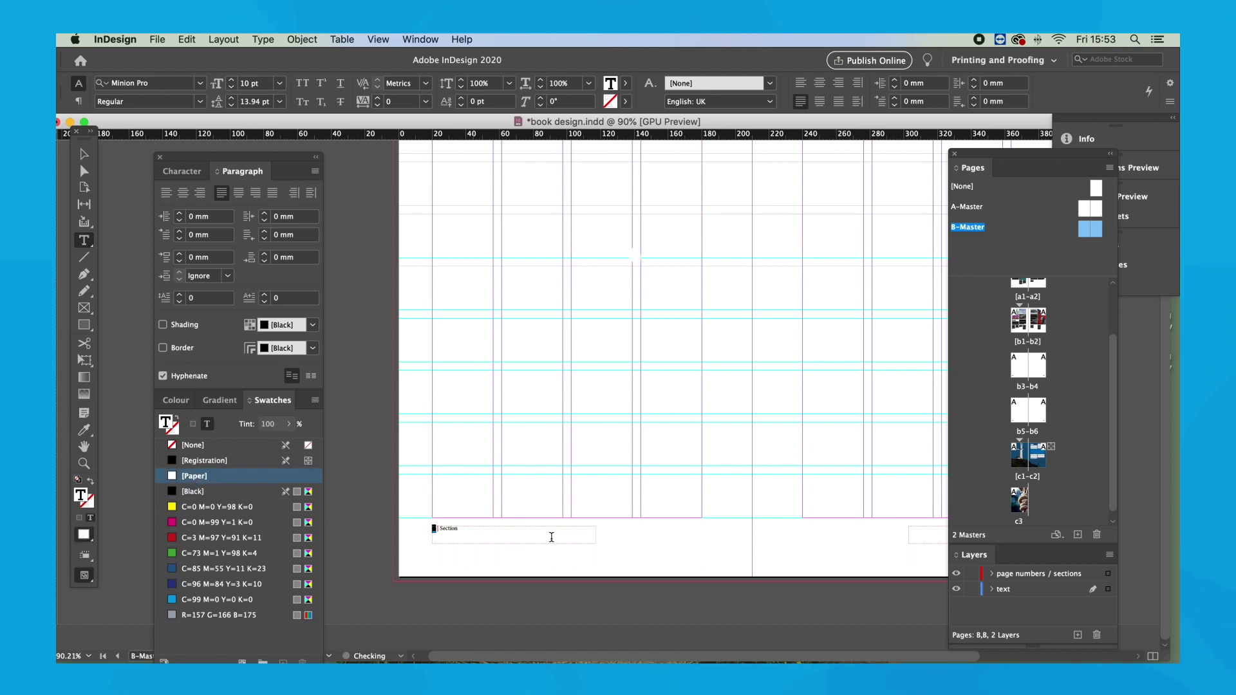
{"action": "double_click", "coordinate": [442, 528]}
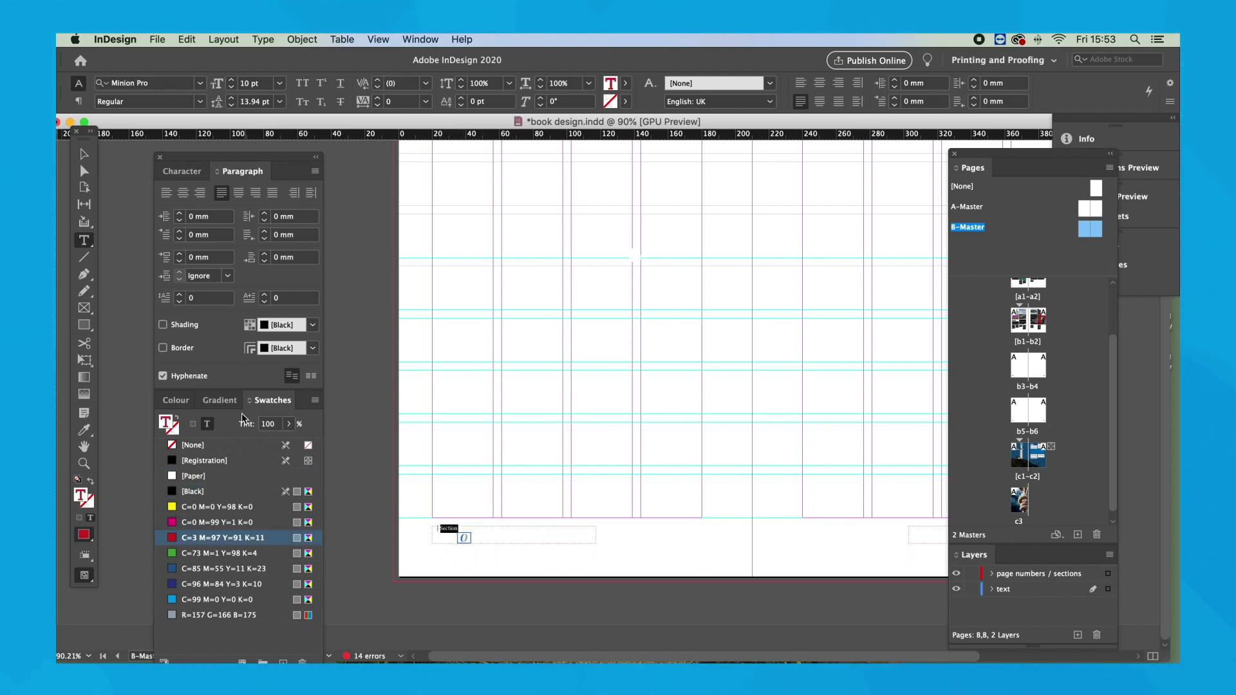
{"action": "left_click", "coordinate": [190, 476]}
Step: Recolour the section marker and page number marker in B-Master's right-page footer to [Paper], and deselect the text
{"action": "scroll", "coordinate": [703, 464], "scroll_direction": "right", "scroll_amount": 5}
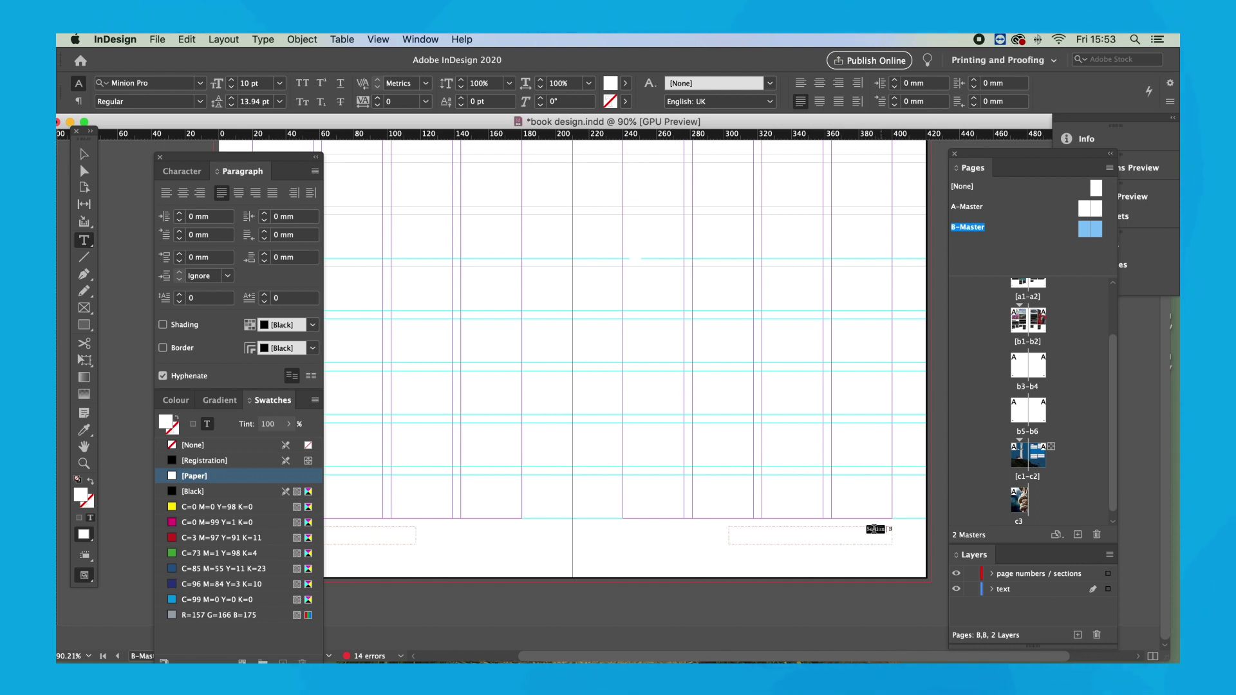
{"action": "double_click", "coordinate": [876, 529]}
{"action": "left_click", "coordinate": [188, 477]}
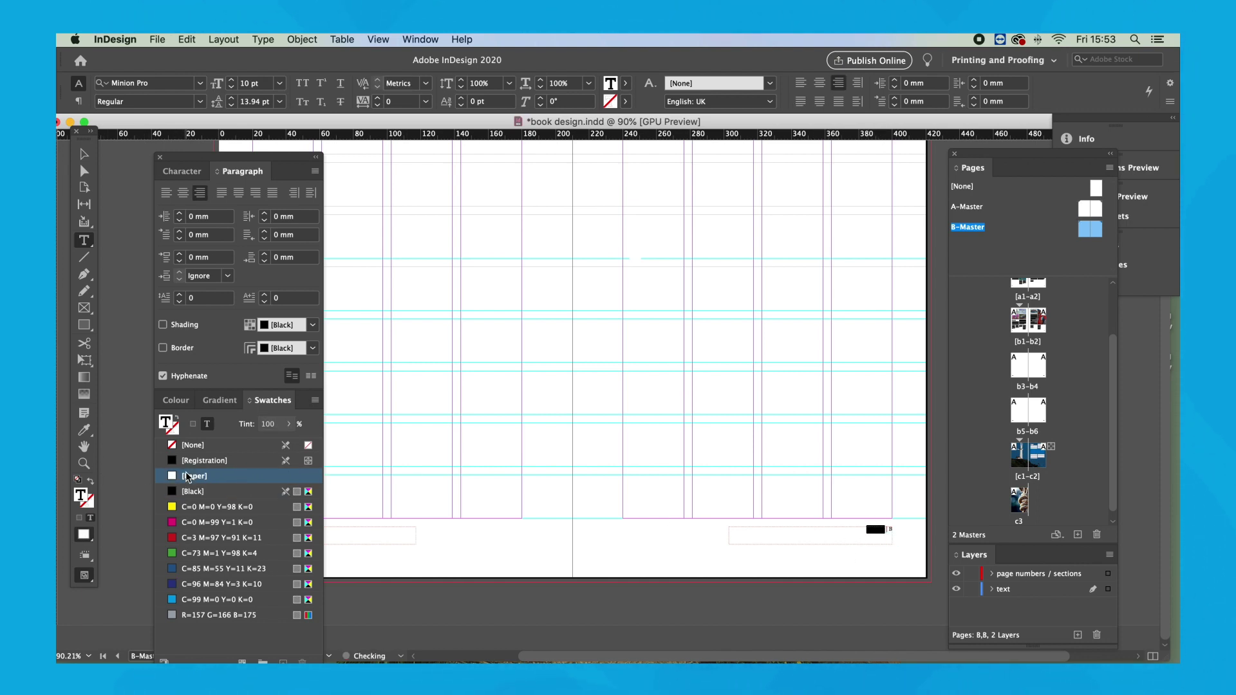
{"action": "left_click", "coordinate": [890, 529]}
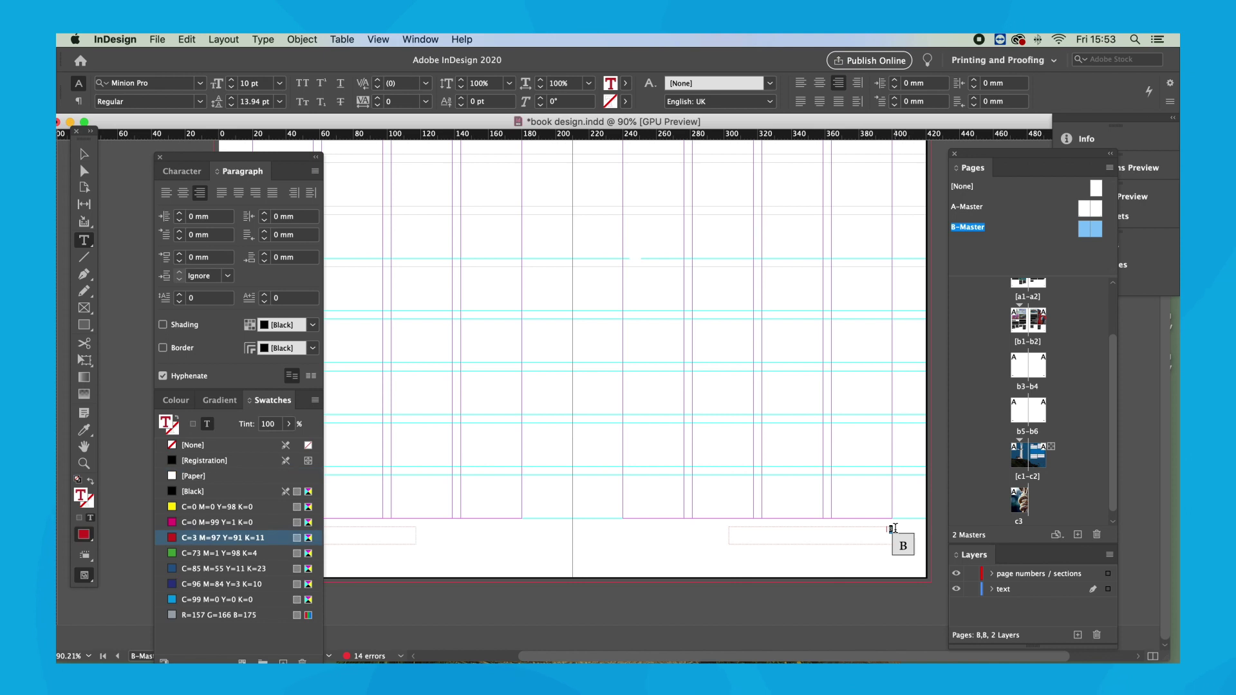
{"action": "left_click", "coordinate": [175, 476]}
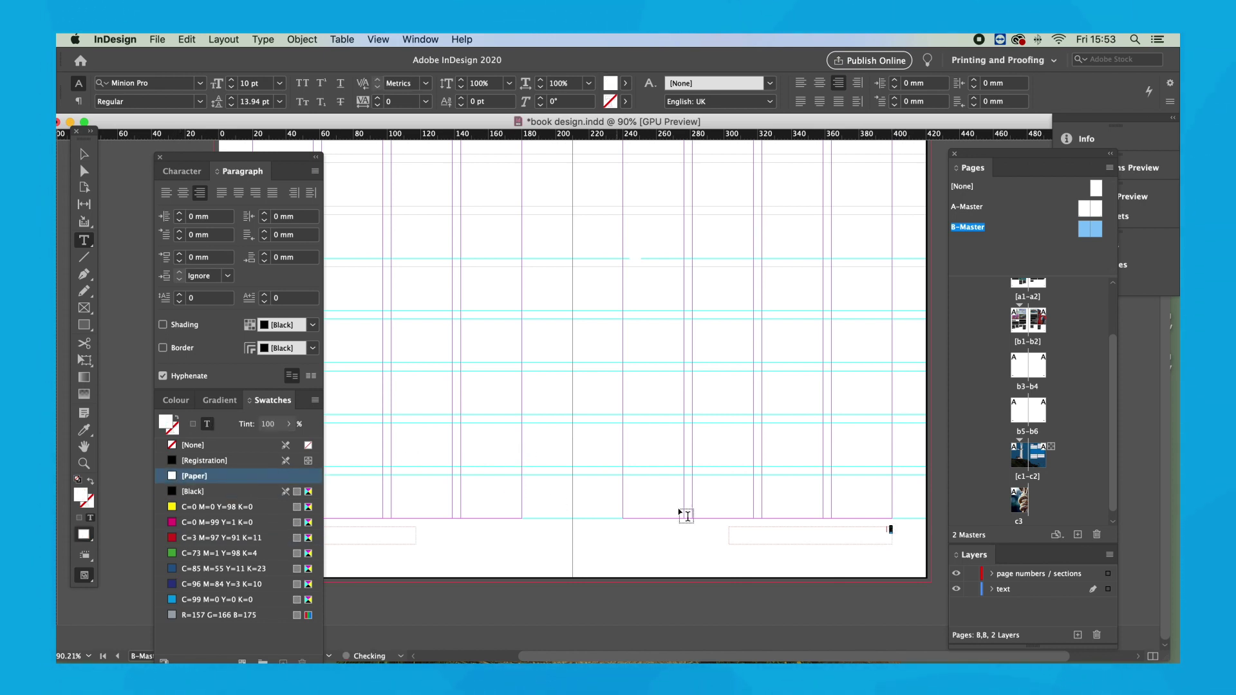
{"action": "left_click", "coordinate": [84, 156]}
{"action": "key", "text": "super+a"}
{"action": "left_click", "coordinate": [826, 551]}
{"action": "scroll", "coordinate": [723, 493], "scroll_direction": "left", "scroll_amount": 5}
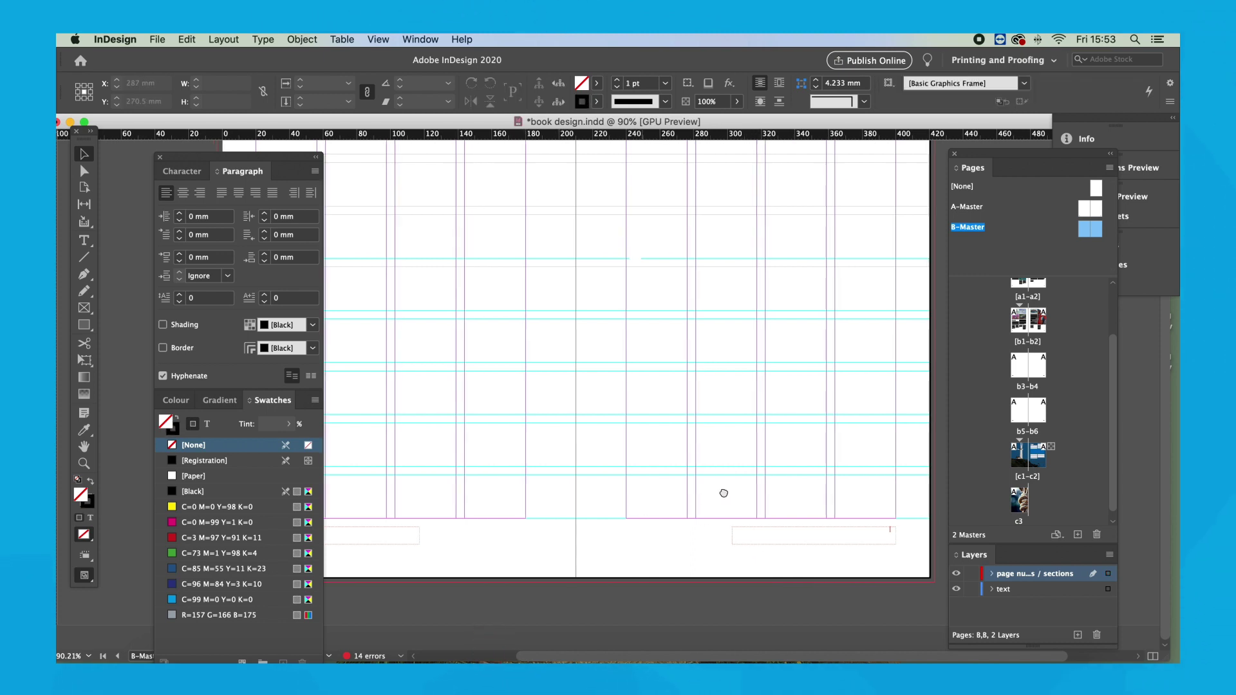
Step: Apply B-Master to pages c1-c2 of the Light spread
{"action": "left_click", "coordinate": [1071, 240]}
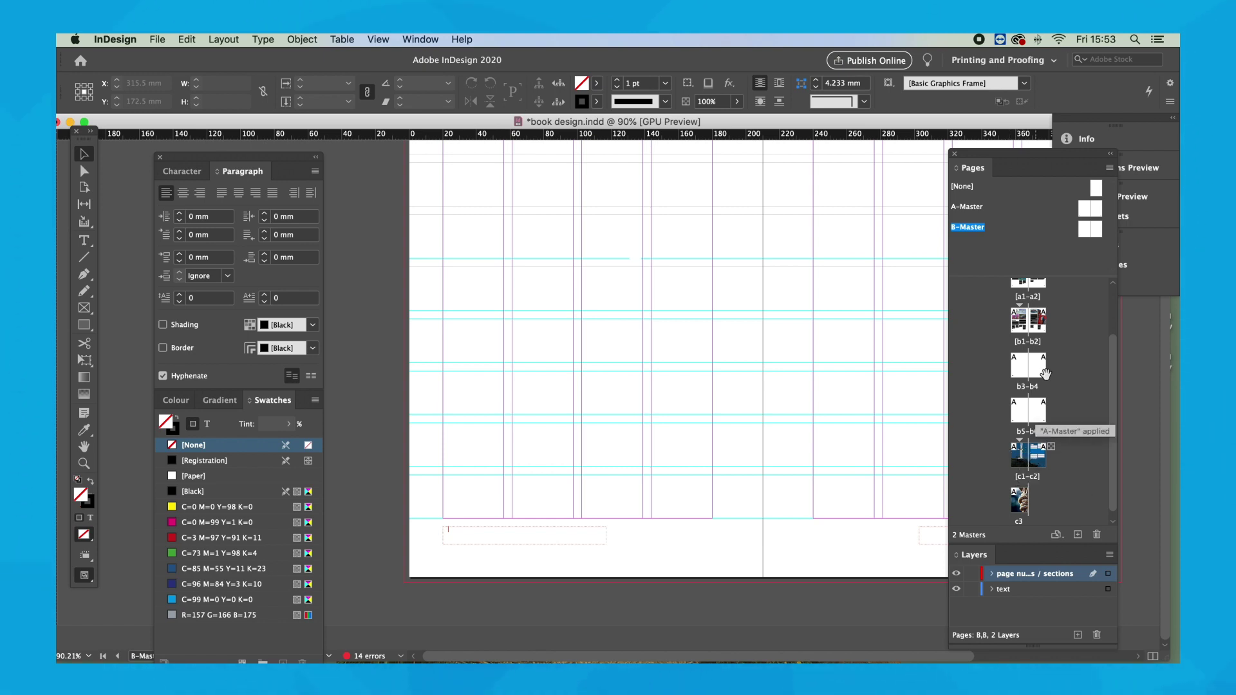
{"action": "left_click", "coordinate": [1019, 458]}
{"action": "left_click", "coordinate": [1042, 465], "text": "shift"}
{"action": "right_click", "coordinate": [1042, 465]}
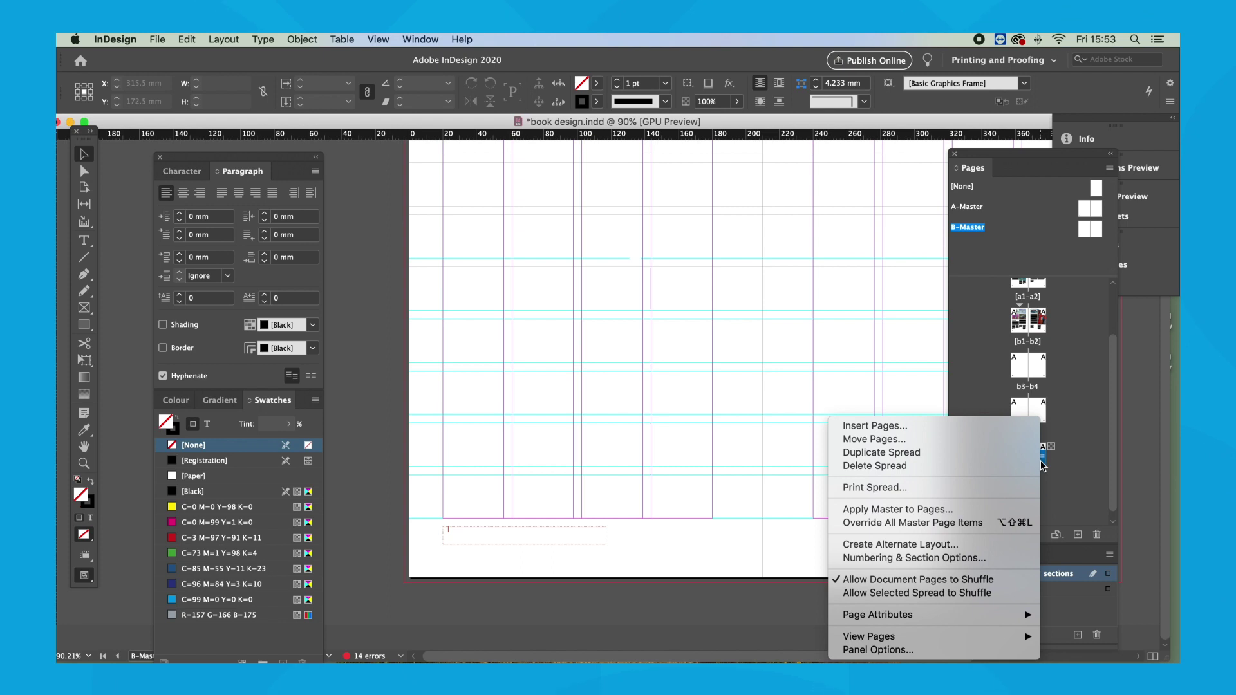
{"action": "left_click", "coordinate": [934, 510]}
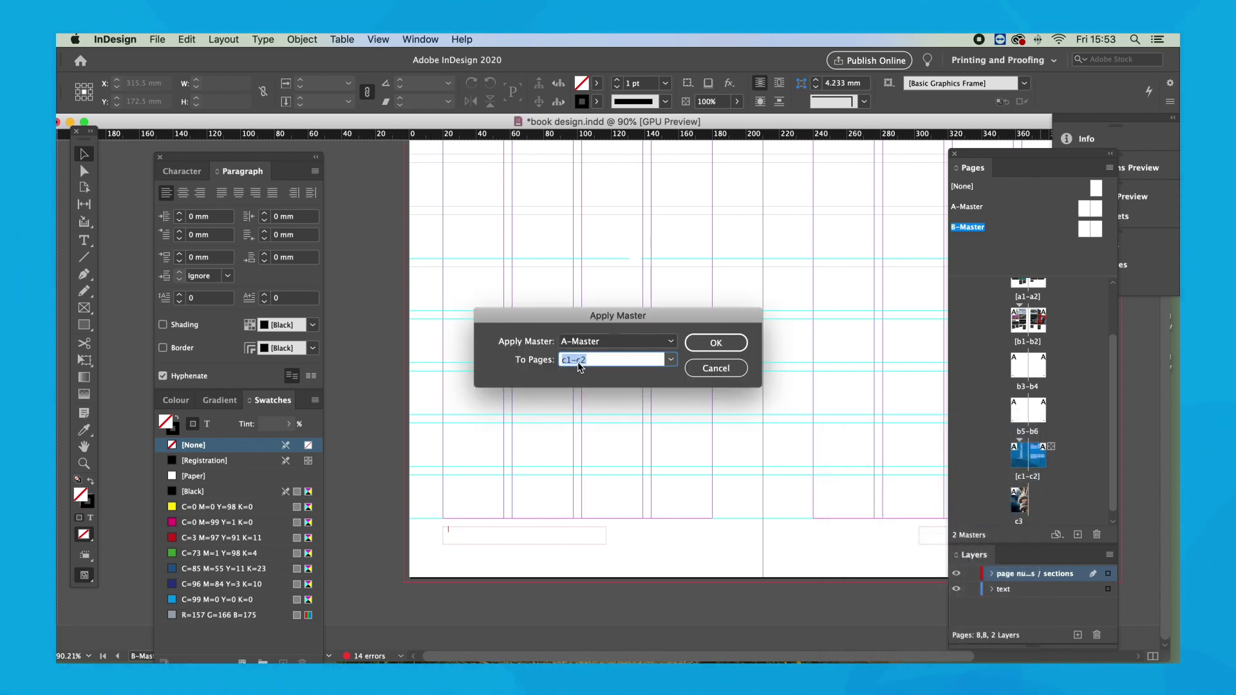
{"action": "left_click", "coordinate": [636, 348]}
{"action": "left_click", "coordinate": [616, 386]}
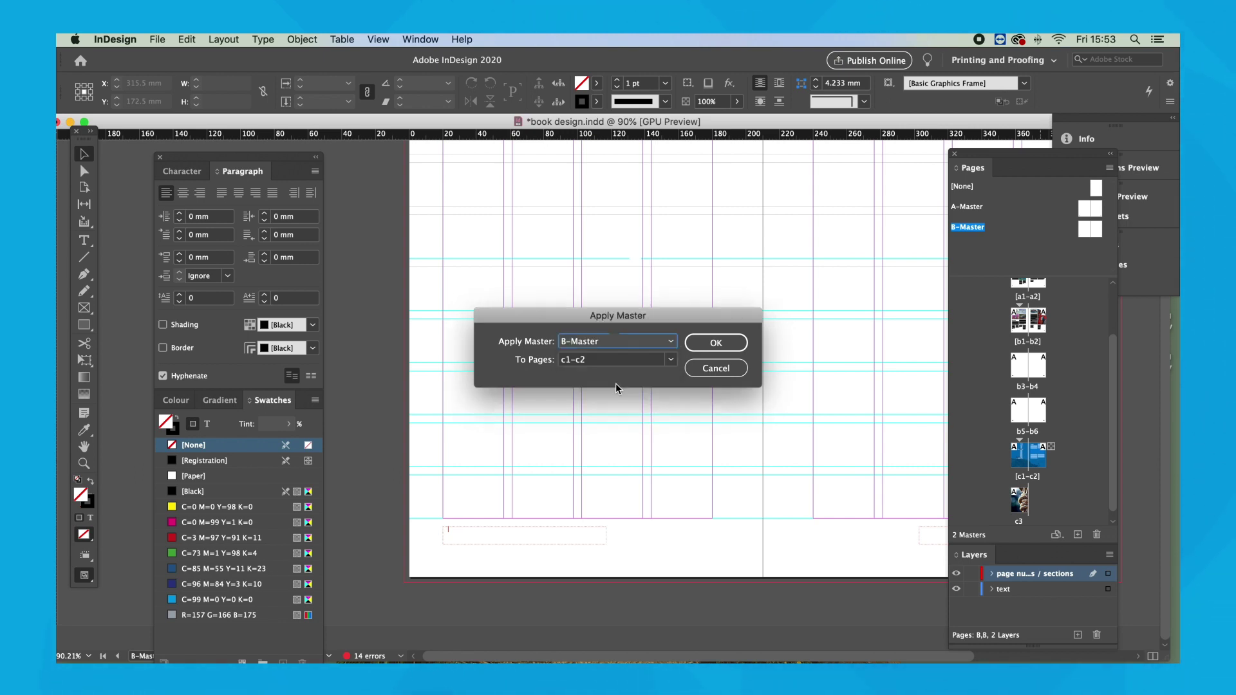
{"action": "left_click", "coordinate": [712, 344]}
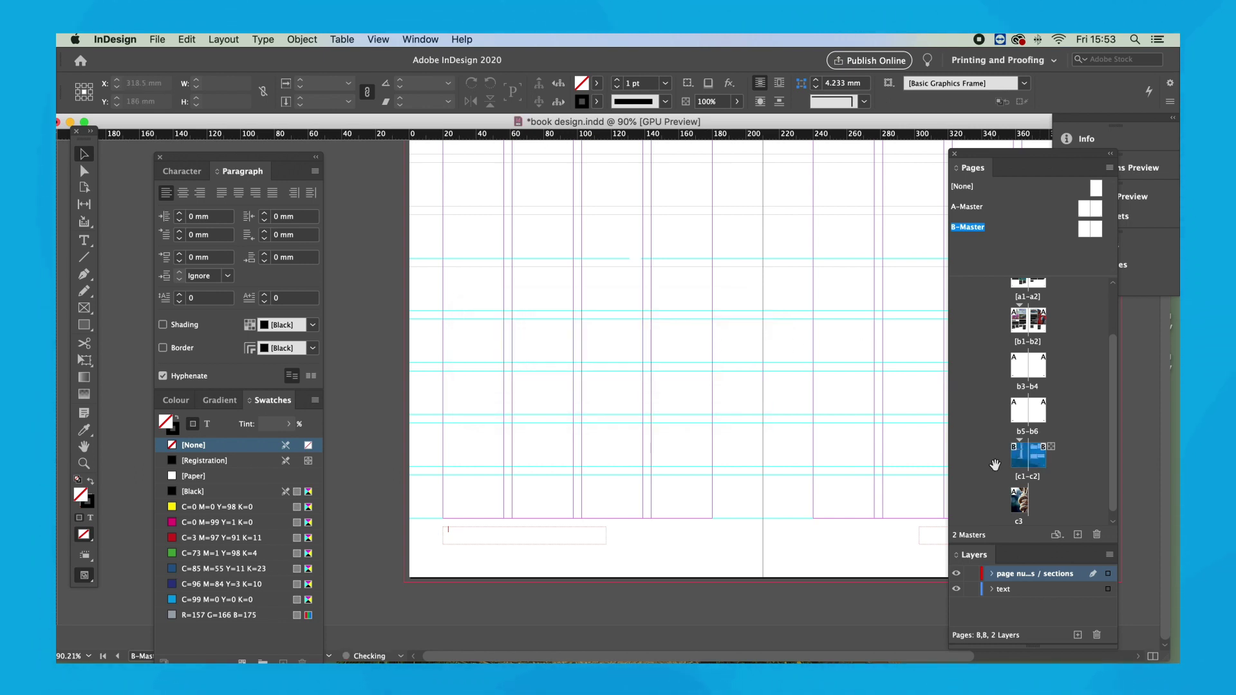
Step: Examine the footers on both pages of the Light spread in preview mode, and view the surrounding spreads
{"action": "double_click", "coordinate": [1019, 465]}
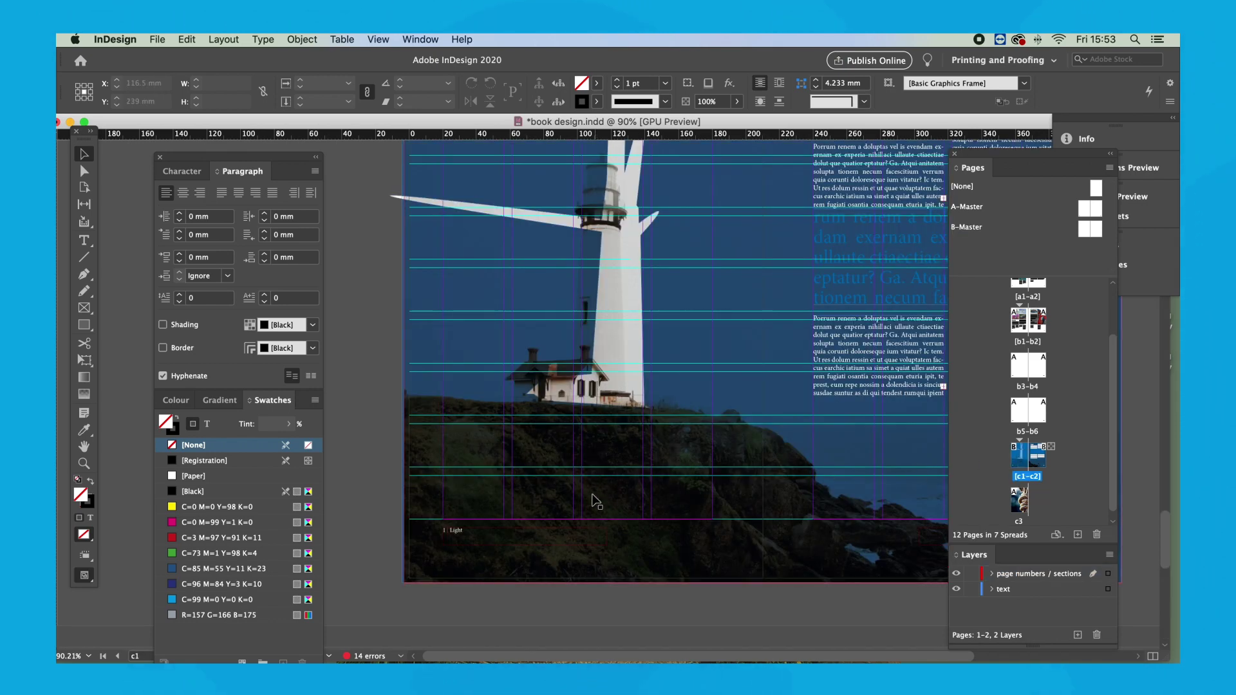
{"action": "left_click_drag", "start_coordinate": [596, 494], "coordinate": [572, 551]}
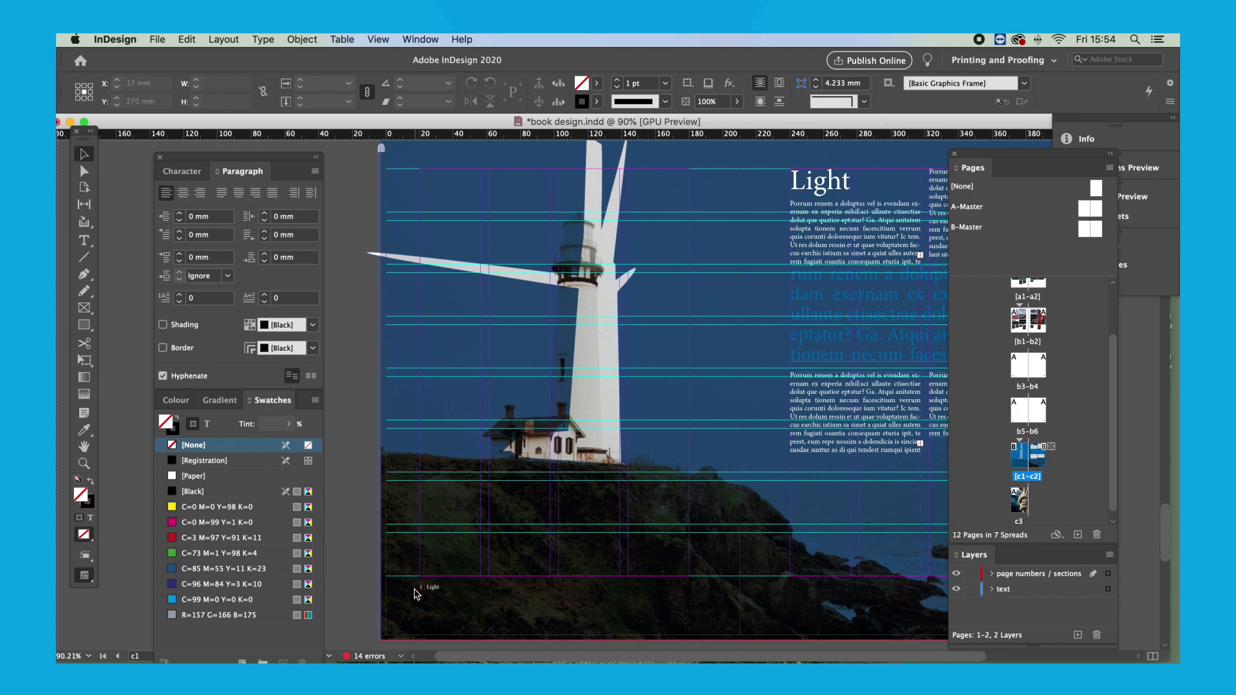
{"action": "left_click_drag", "start_coordinate": [716, 562], "coordinate": [700, 540]}
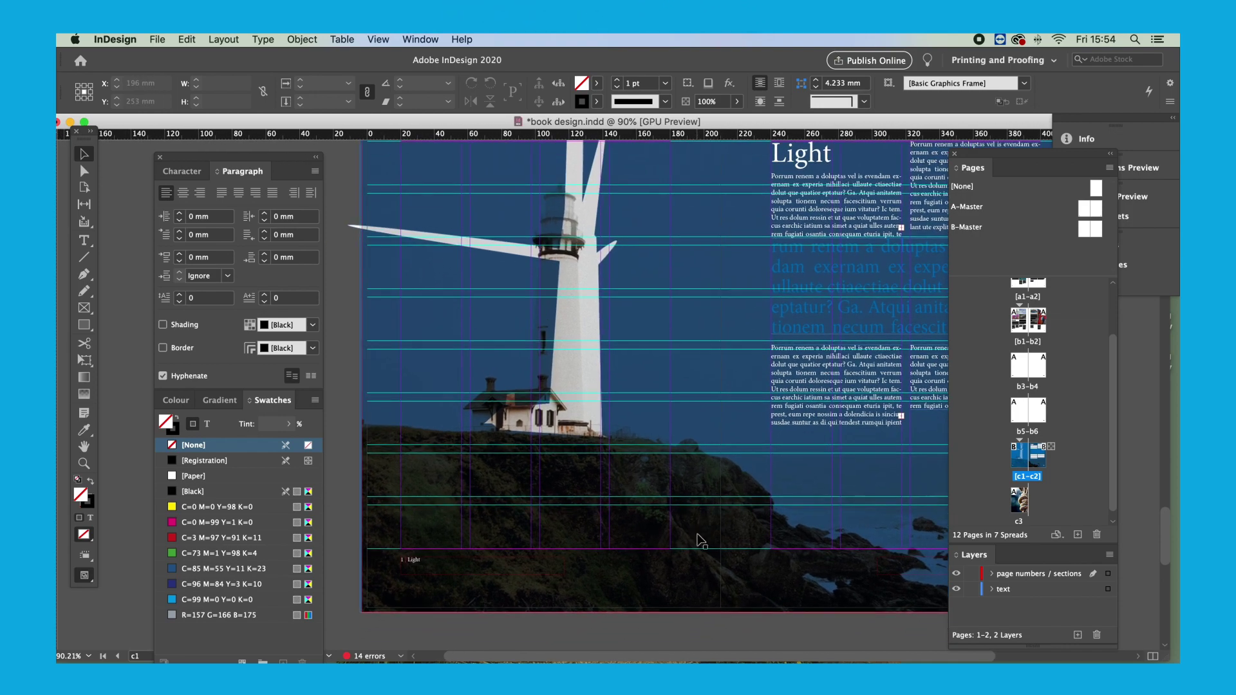
{"action": "key", "text": "w"}
{"action": "left_click_drag", "start_coordinate": [689, 606], "coordinate": [461, 539]}
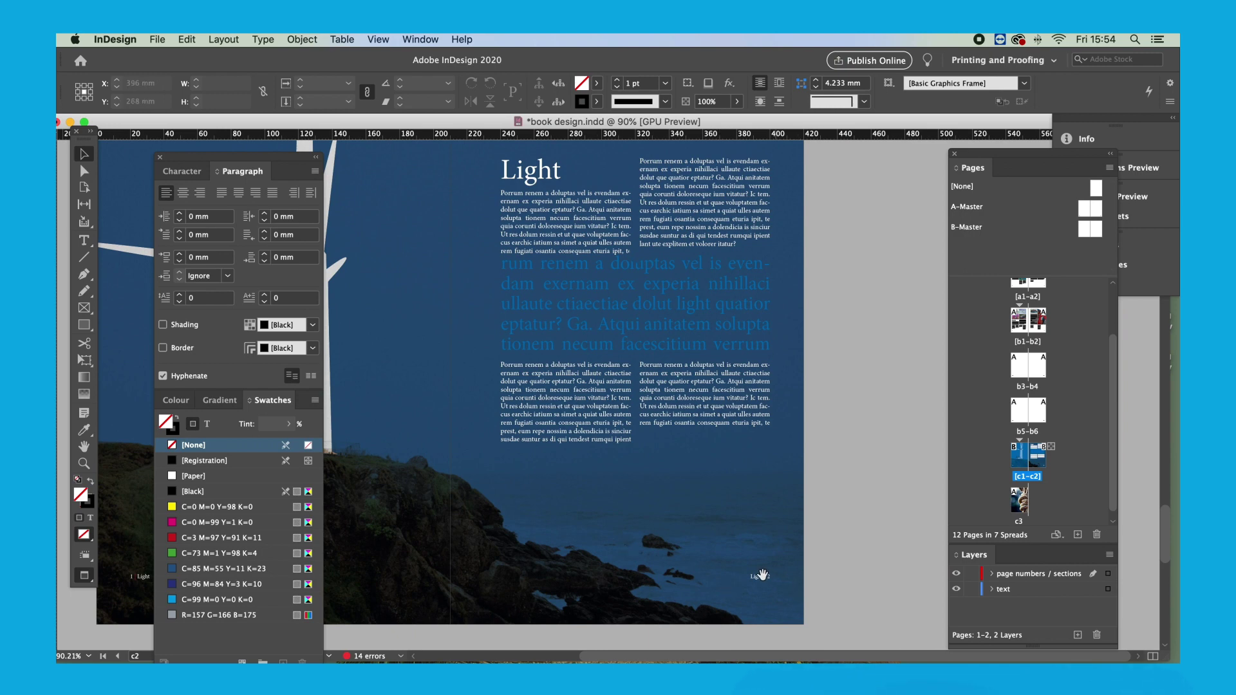
{"action": "left_click_drag", "start_coordinate": [634, 540], "coordinate": [819, 375]}
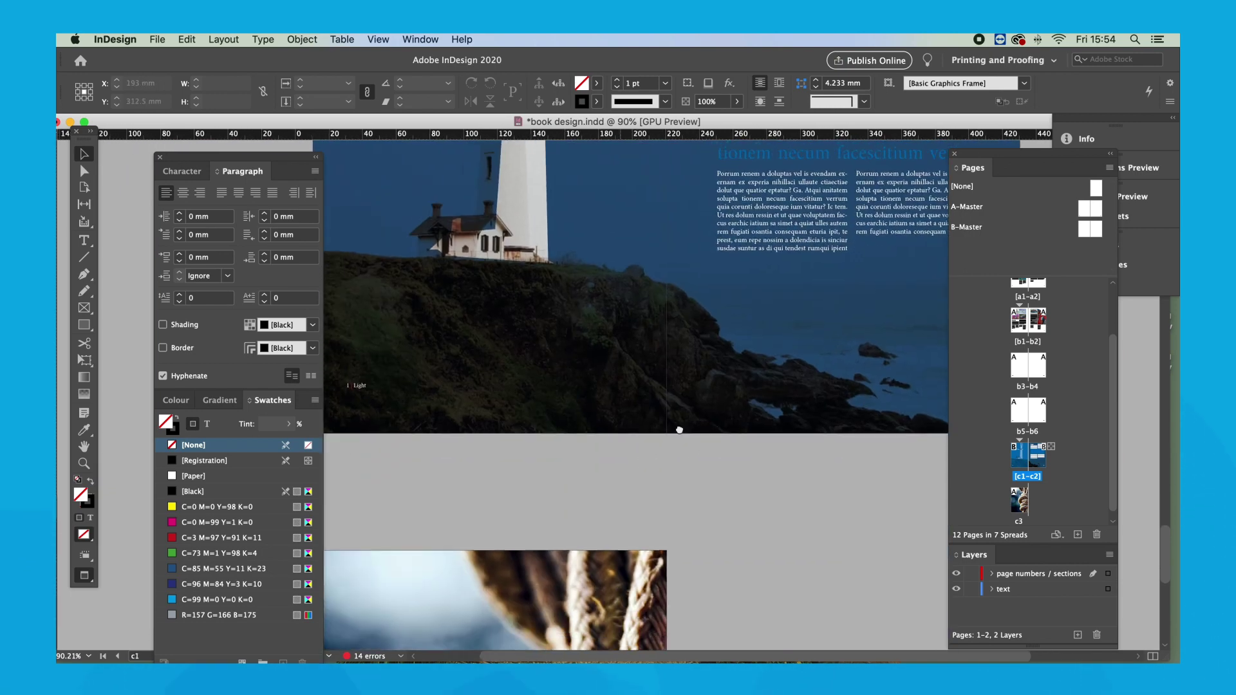
{"action": "left_click_drag", "start_coordinate": [678, 427], "coordinate": [812, 281]}
{"action": "scroll", "coordinate": [708, 412], "scroll_direction": "down", "scroll_amount": 4}
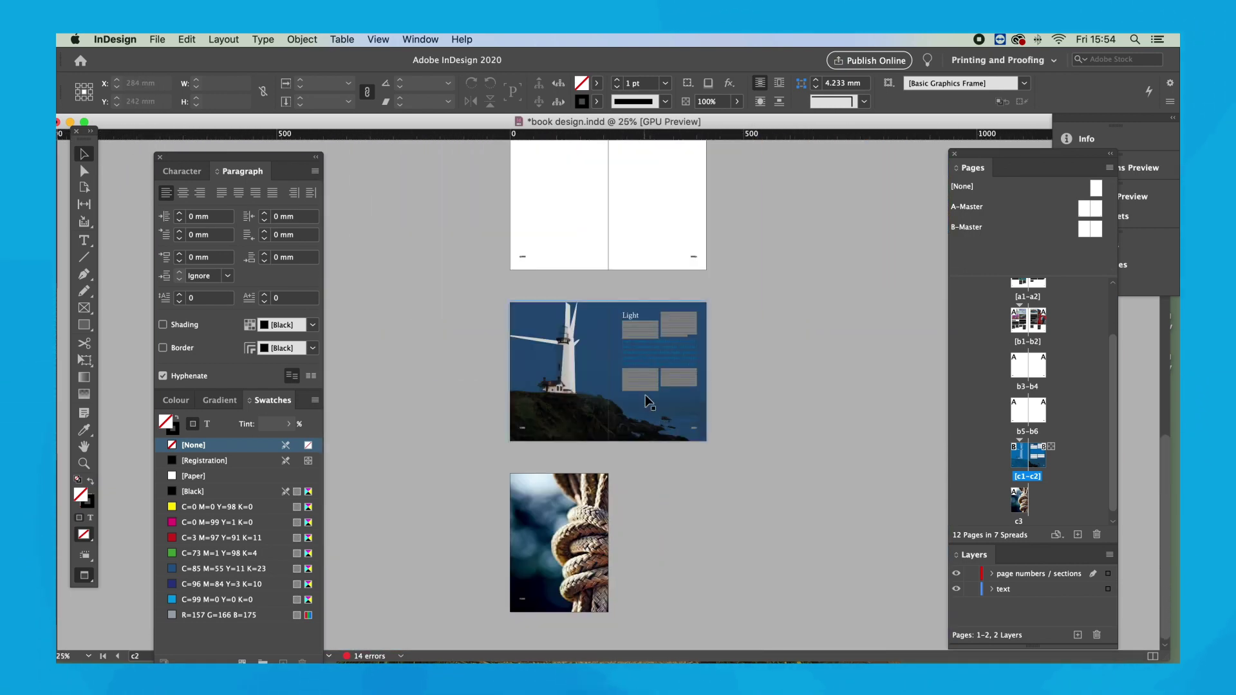